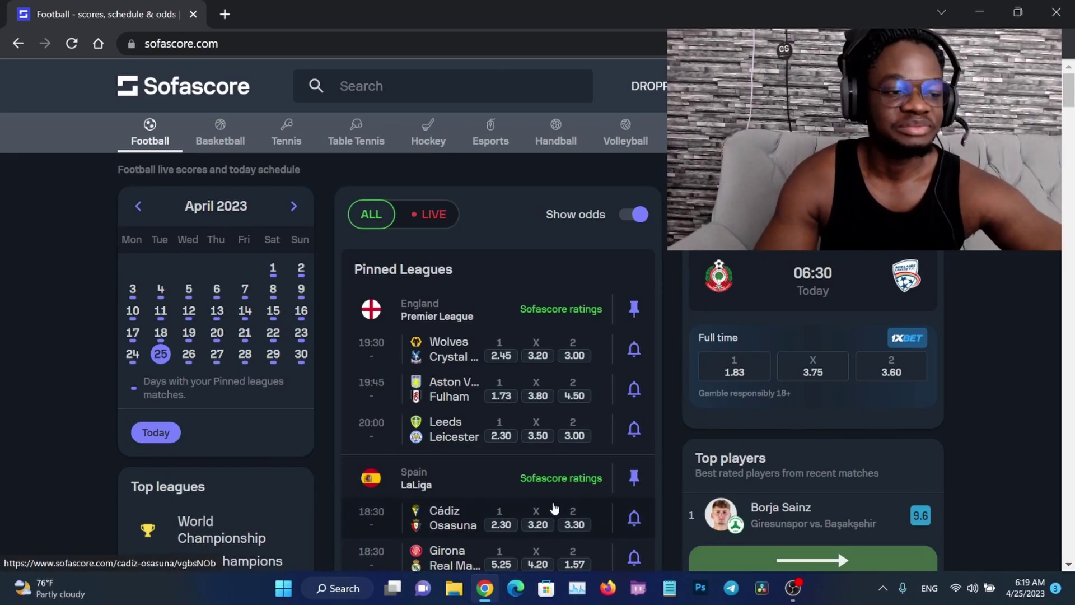
- Open the Girona vs Real Madrid match details, showing full-time odds 5.25, 4.20, 1.57
{"action": "scroll", "coordinate": [554, 508], "scroll_direction": "down", "scroll_amount": 4}
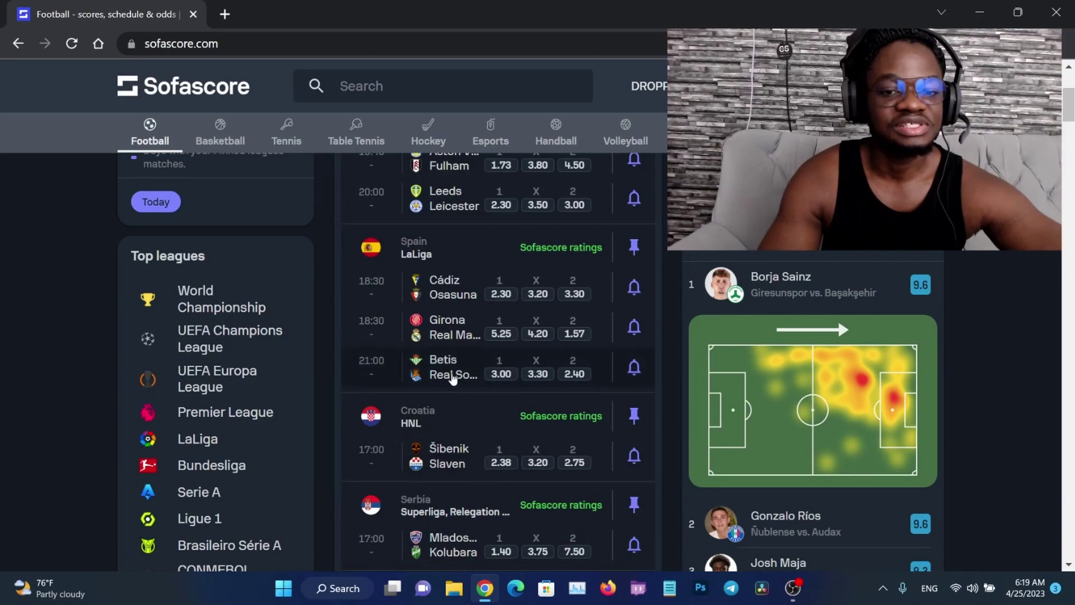
{"action": "left_click", "coordinate": [451, 330]}
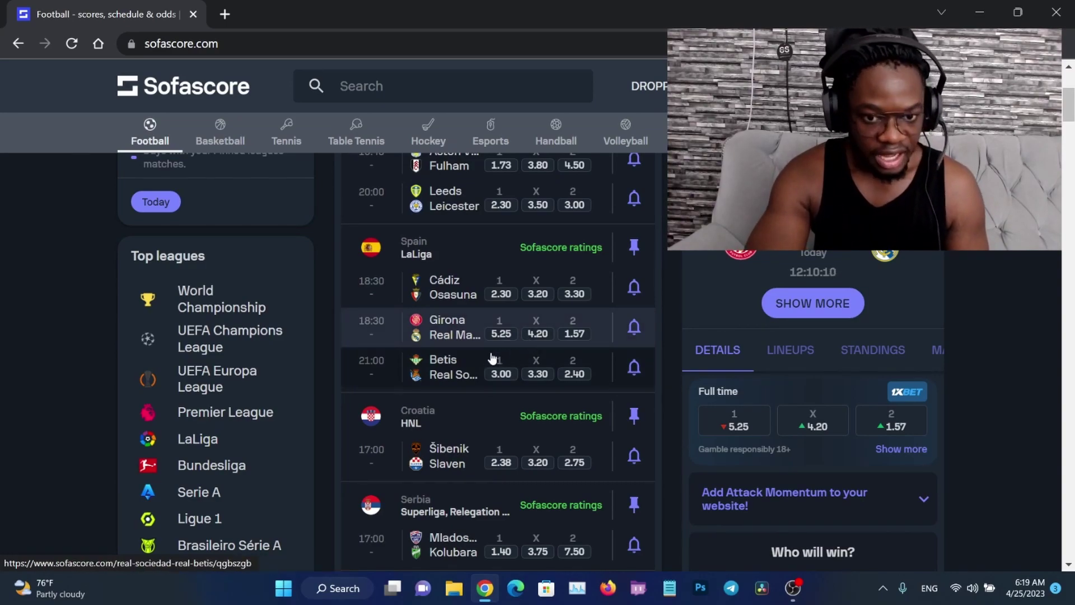
- Check Bolton vs Accrington, then open Plymouth vs Bristol Rovers odds (1.36, 4.75, 9.00)
{"action": "scroll", "coordinate": [492, 356], "scroll_direction": "down", "scroll_amount": 7}
{"action": "scroll", "coordinate": [502, 410], "scroll_direction": "down", "scroll_amount": 1}
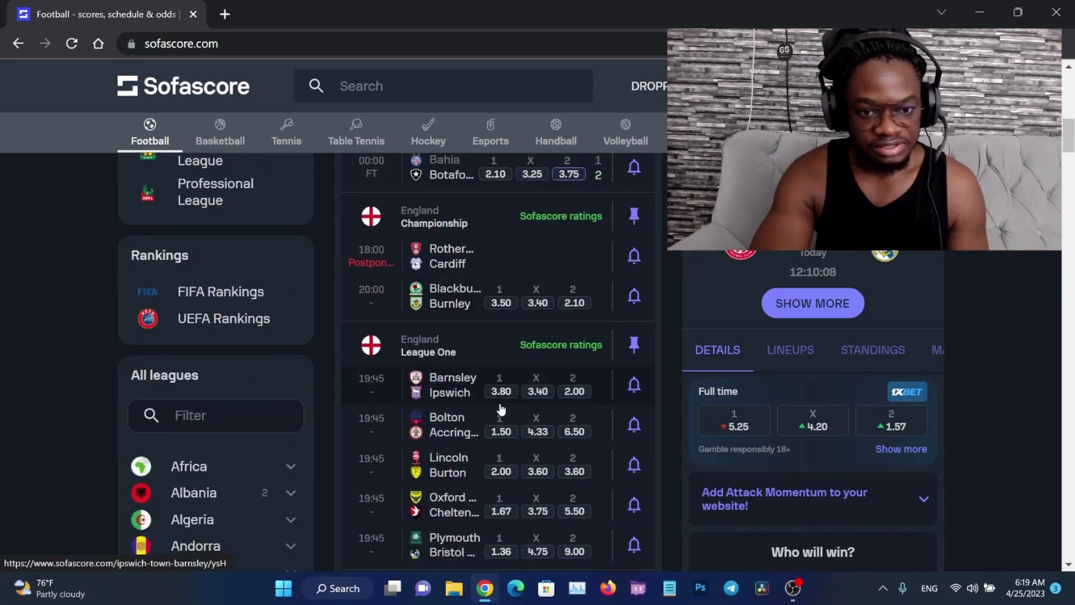
{"action": "scroll", "coordinate": [500, 410], "scroll_direction": "down", "scroll_amount": 1}
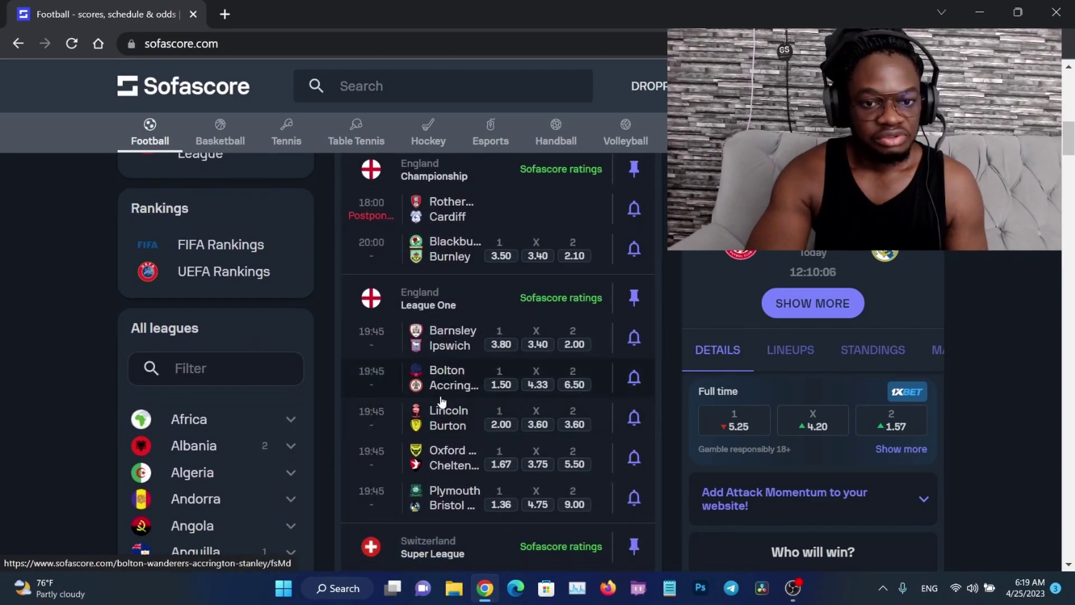
{"action": "left_click", "coordinate": [437, 384]}
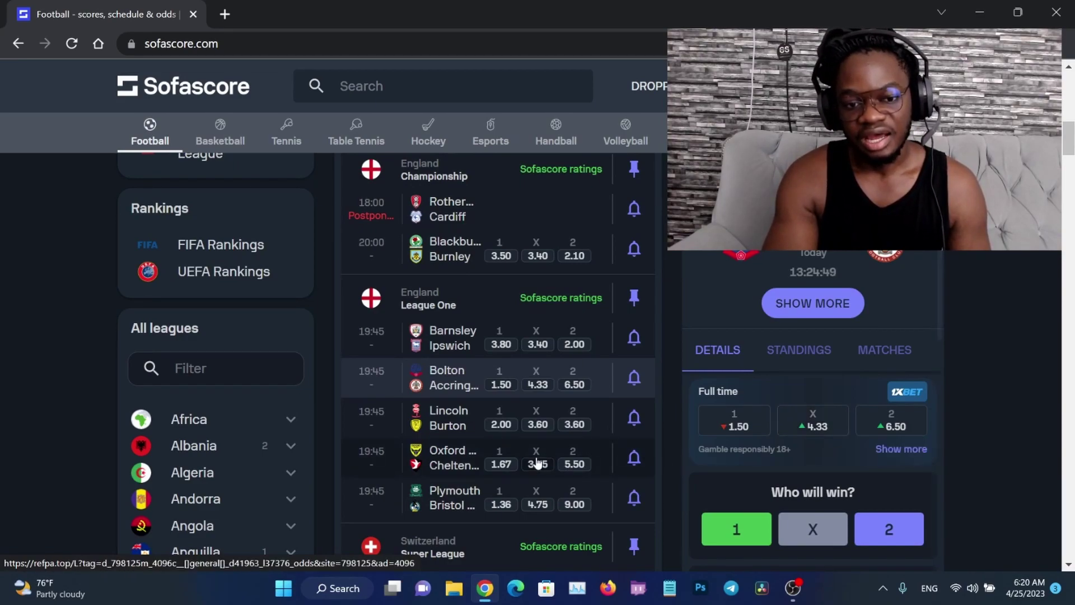
{"action": "scroll", "coordinate": [538, 463], "scroll_direction": "down", "scroll_amount": 2}
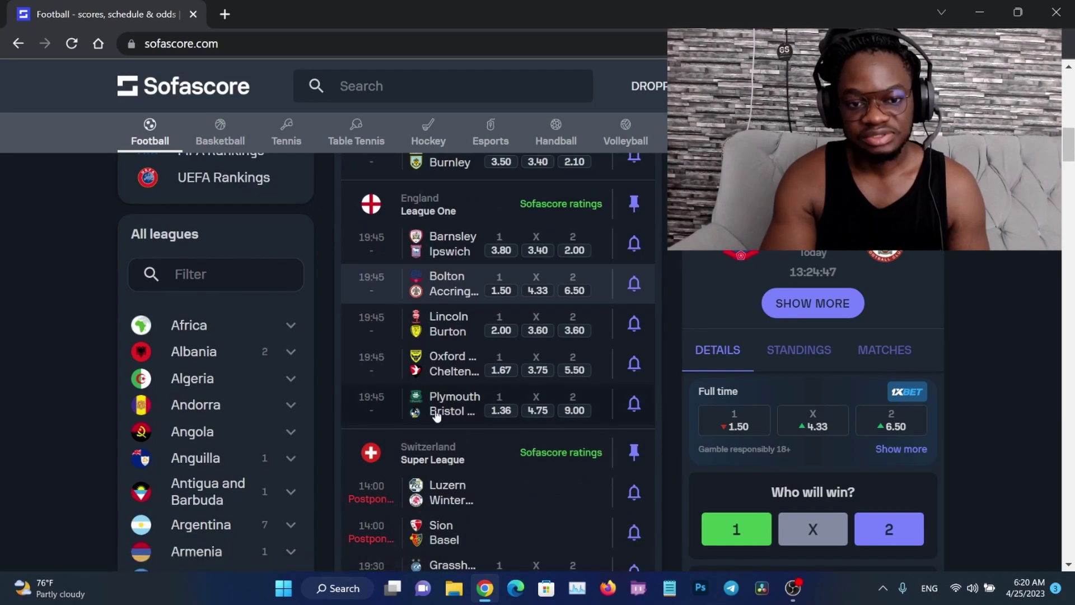
{"action": "left_click", "coordinate": [450, 404]}
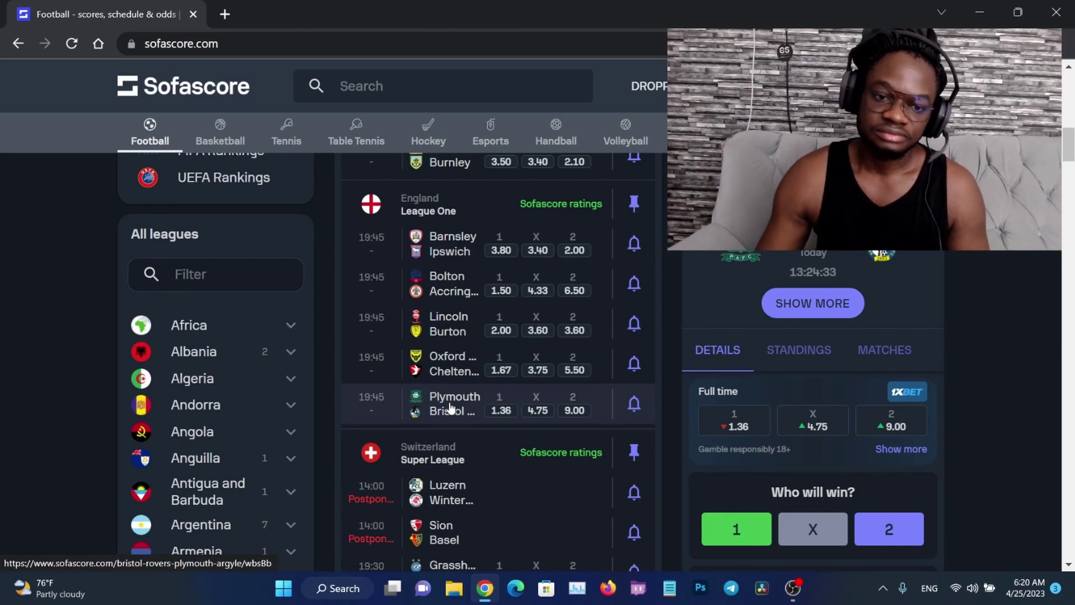
- Open the Swiss Super League Grasshoppers vs Young Boys details, with odds 5.75, 4.75, 1.50
{"action": "scroll", "coordinate": [450, 406], "scroll_direction": "down", "scroll_amount": 1}
{"action": "scroll", "coordinate": [450, 406], "scroll_direction": "down", "scroll_amount": 1}
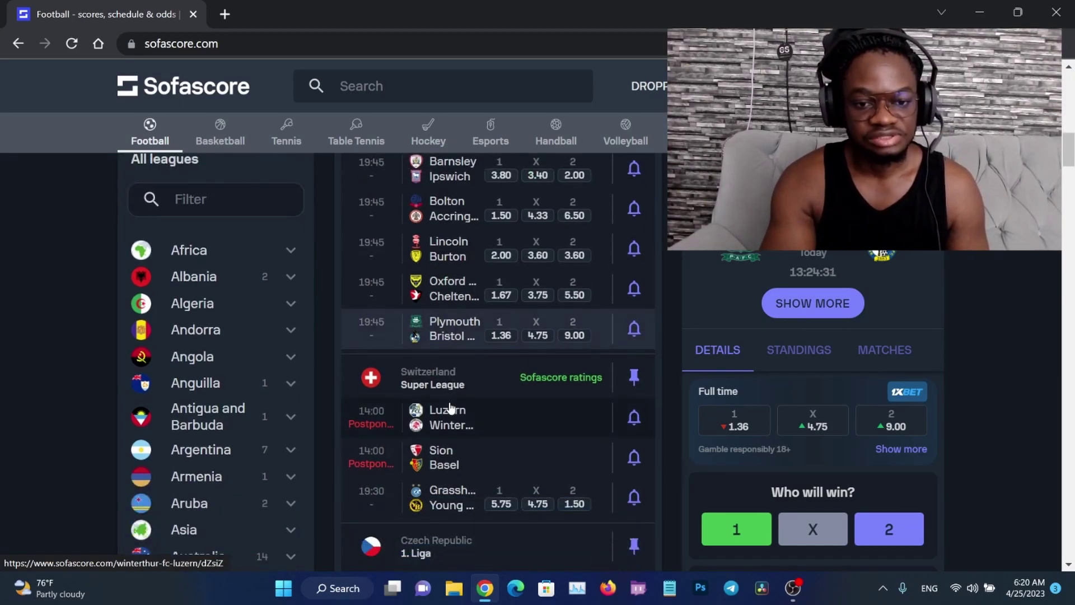
{"action": "left_click", "coordinate": [456, 511]}
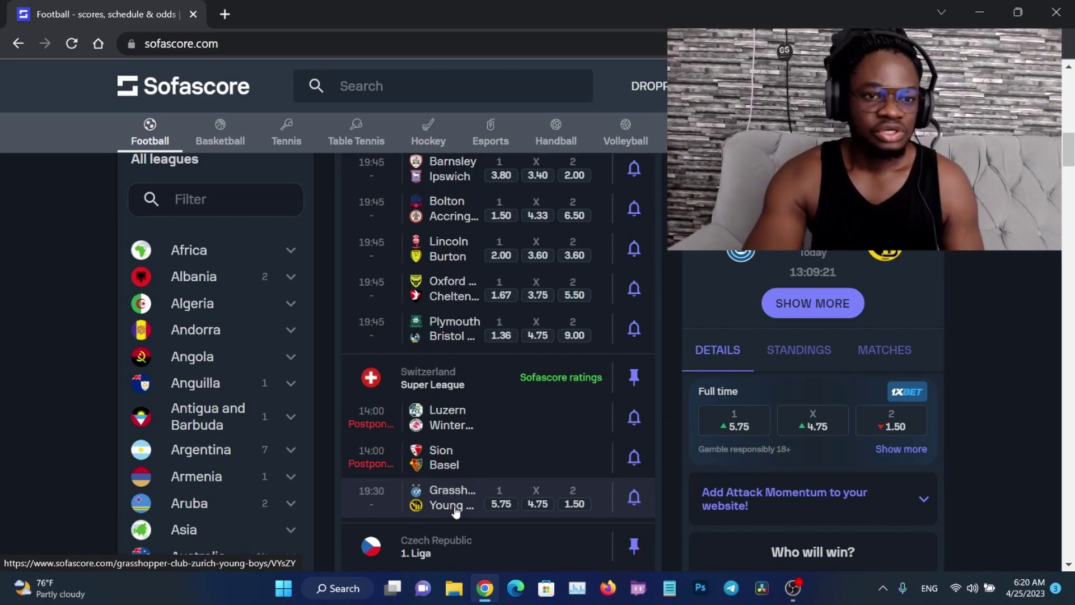
- Load Online Notepad from its bookmark in a new Chrome tab
{"action": "left_click", "coordinate": [225, 14]}
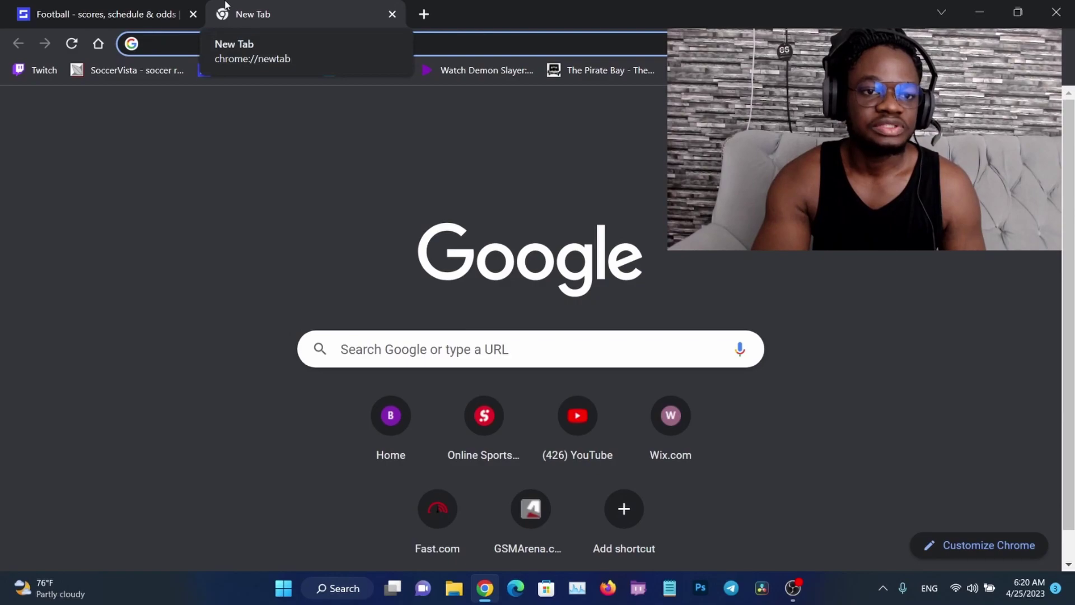
{"action": "left_click", "coordinate": [363, 71]}
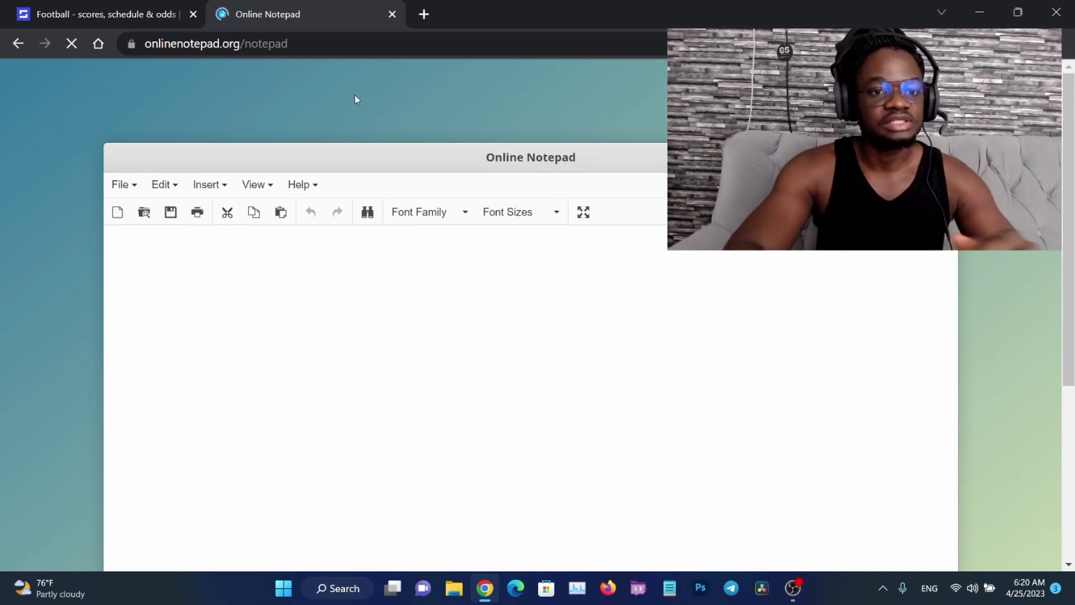
- Switch the notepad to fullscreen and set the font to Arial Black
{"action": "left_click", "coordinate": [263, 185]}
{"action": "left_click", "coordinate": [282, 212]}
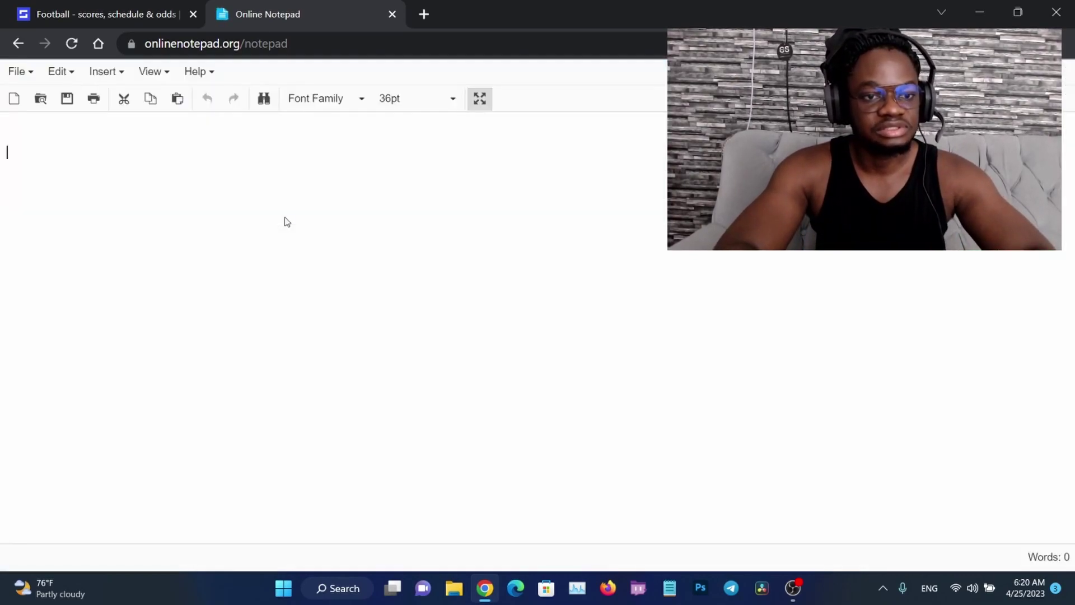
{"action": "left_click", "coordinate": [302, 101]}
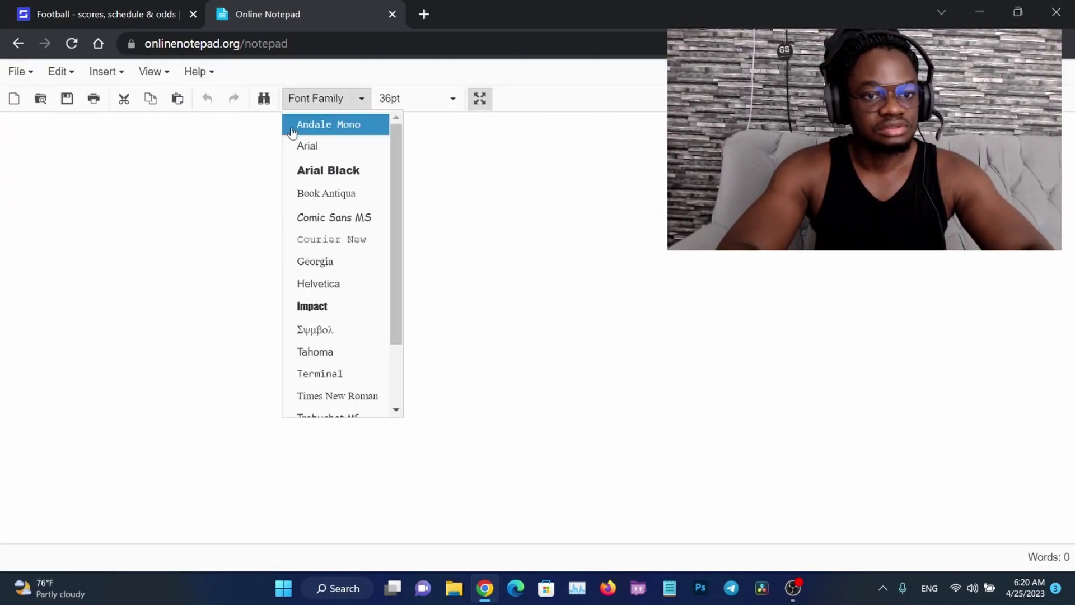
{"action": "left_click", "coordinate": [314, 171]}
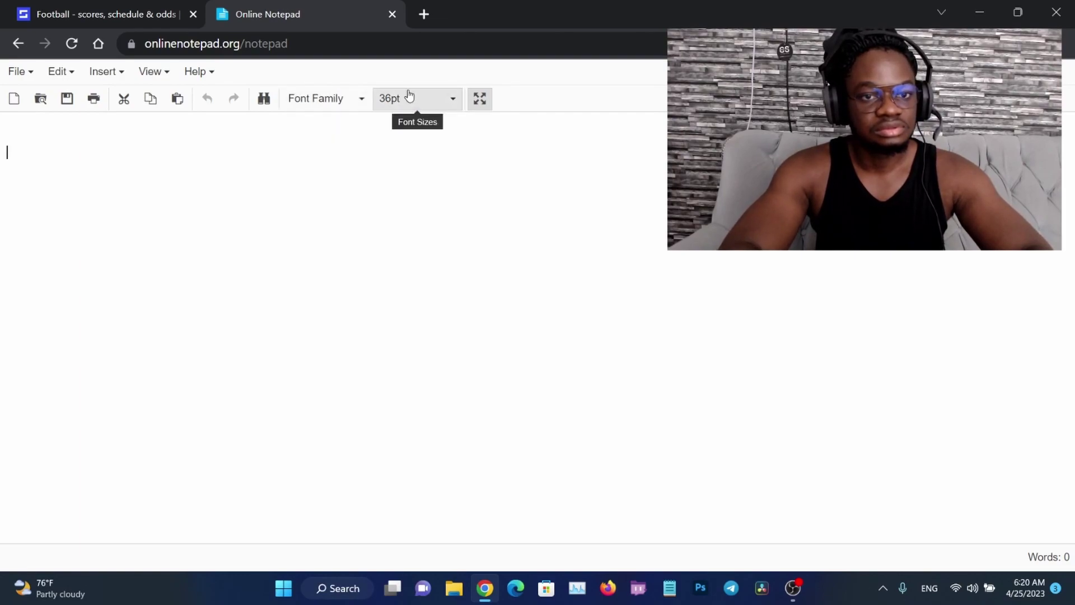
{"action": "left_click", "coordinate": [314, 99]}
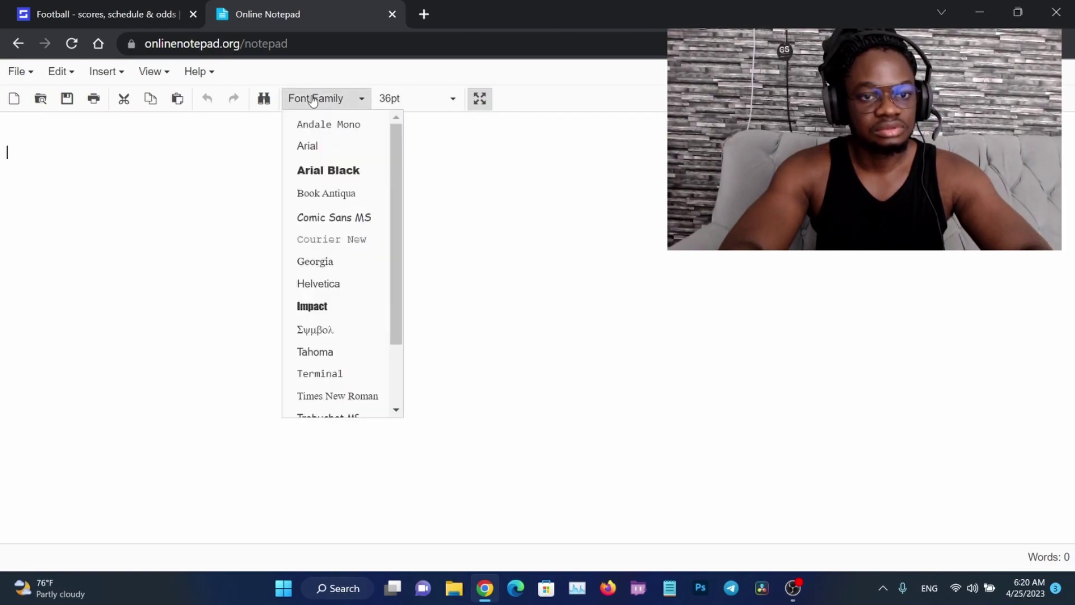
{"action": "left_click", "coordinate": [322, 171]}
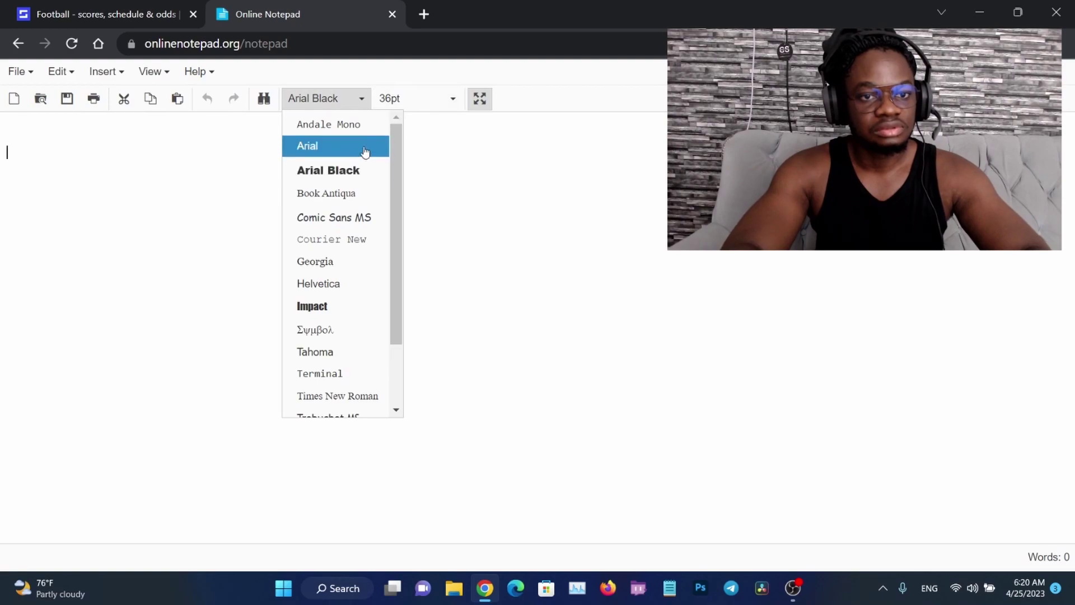
- Set the text size to 36pt and reapply Arial Black
{"action": "left_click", "coordinate": [415, 109]}
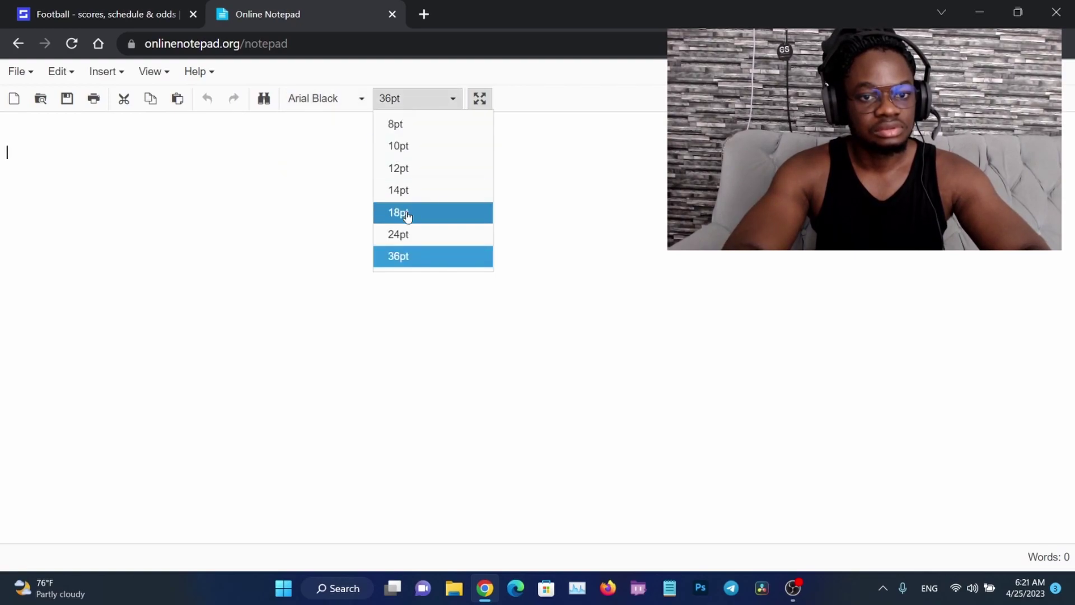
{"action": "left_click", "coordinate": [409, 256]}
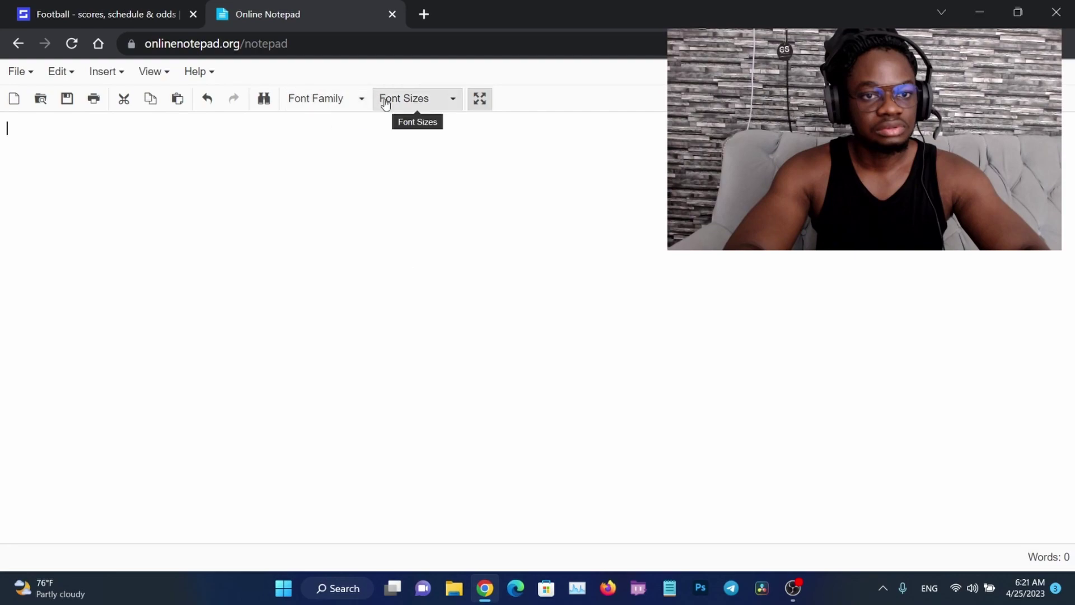
{"action": "left_click", "coordinate": [387, 98]}
{"action": "left_click", "coordinate": [392, 257]}
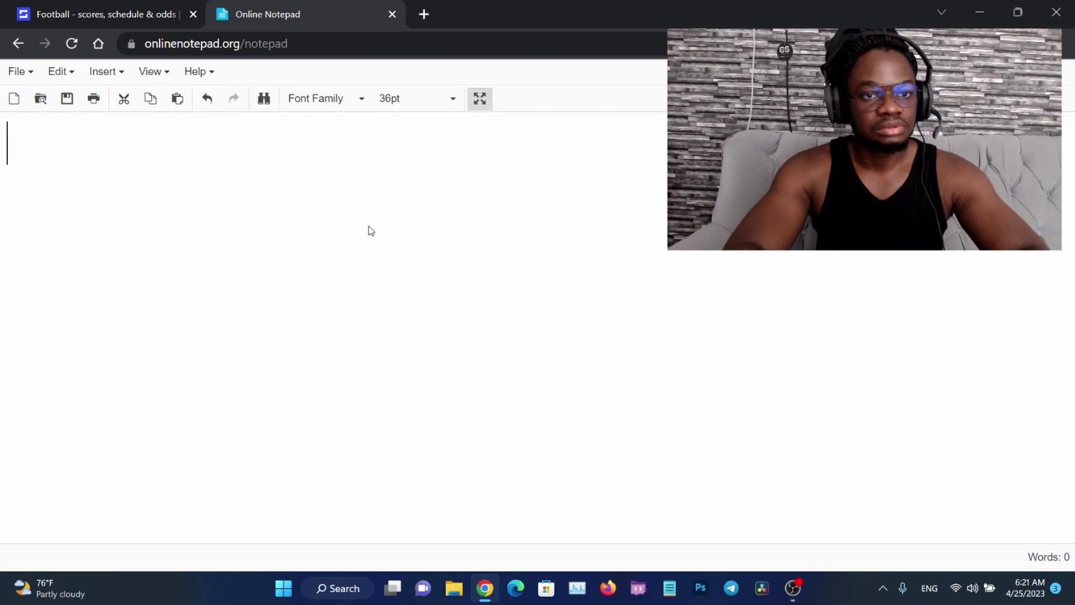
{"action": "left_click", "coordinate": [313, 99]}
{"action": "left_click", "coordinate": [320, 168]}
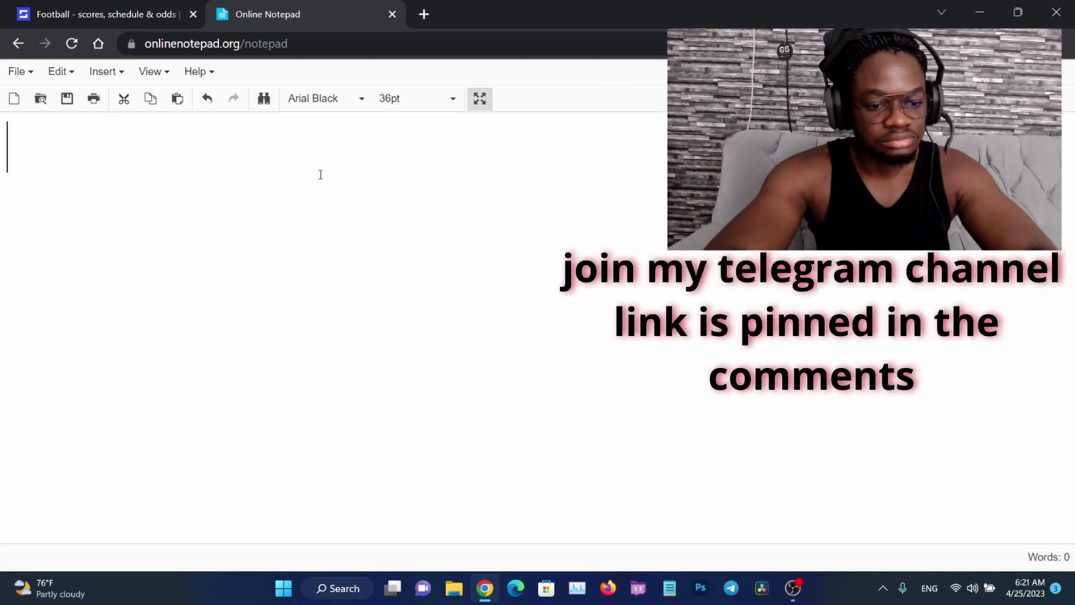
- Write the SPAIN LALIGA heading, 'girona vs real madrid', and 'madrid draw no bet or handicap 2'
{"action": "type", "text": "SPAIN "}
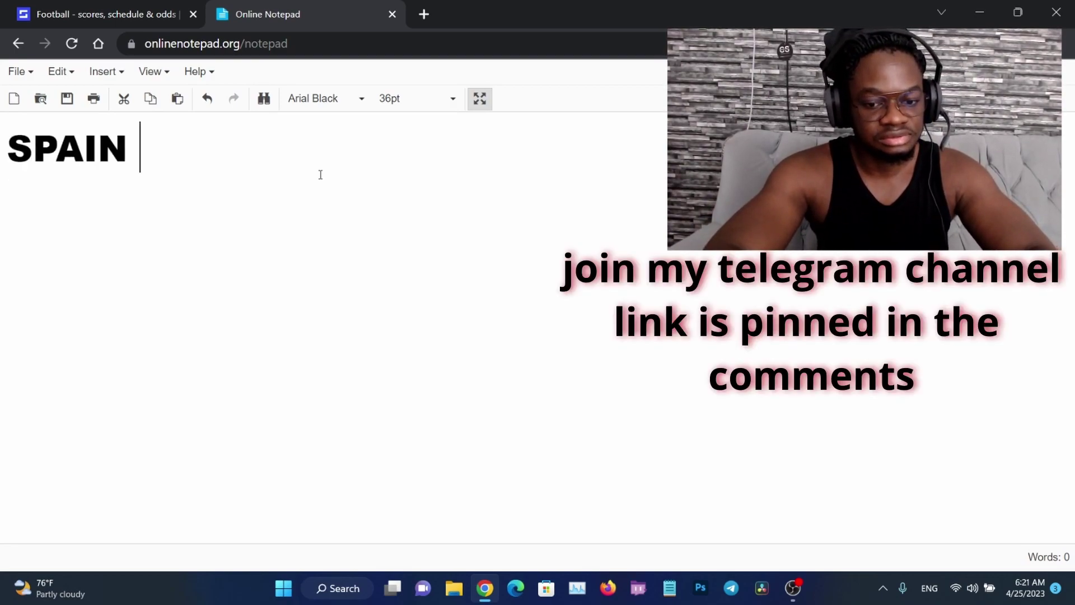
{"action": "type", "text": "LALIGA"}
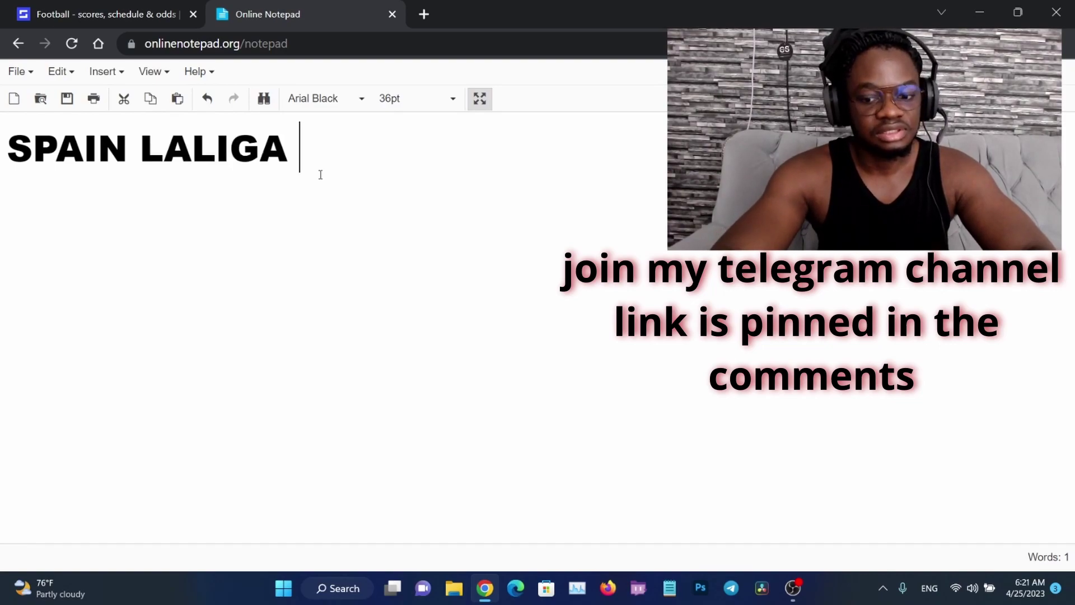
{"action": "key", "text": "Return"}
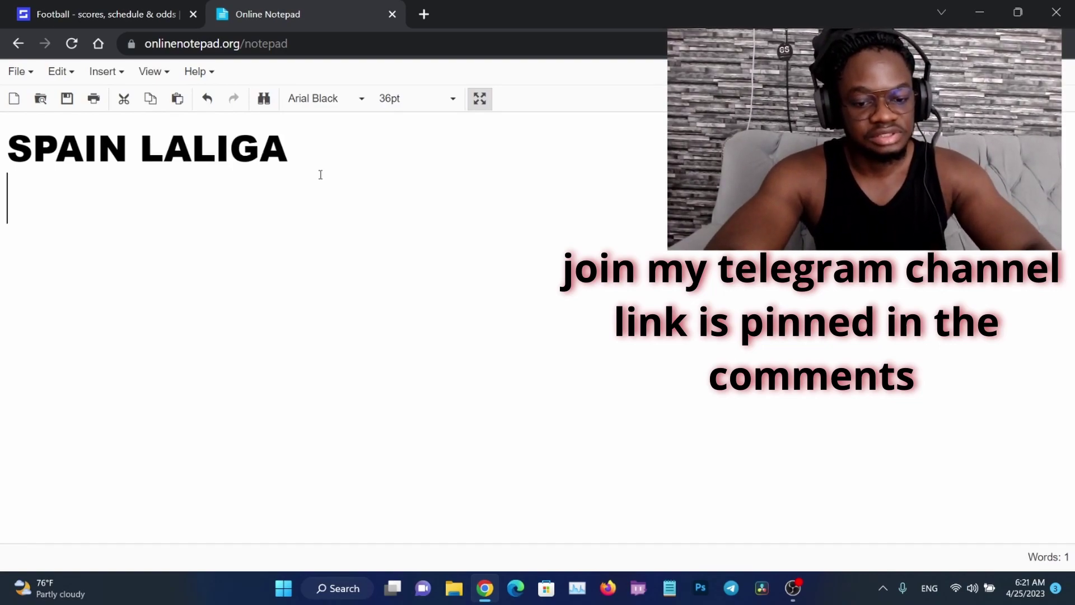
{"action": "type", "text": "gitona"}
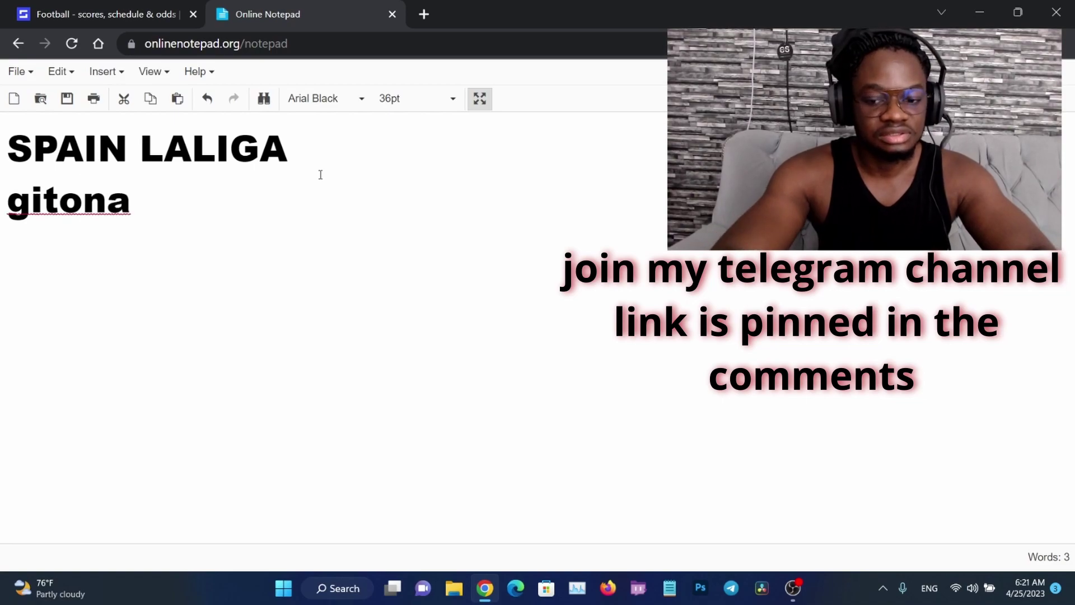
{"action": "key", "text": "BackSpace"}
{"action": "key", "text": "BackSpace"}
{"action": "key", "text": "BackSpace"}
{"action": "key", "text": "BackSpace"}
{"action": "type", "text": "ro"}
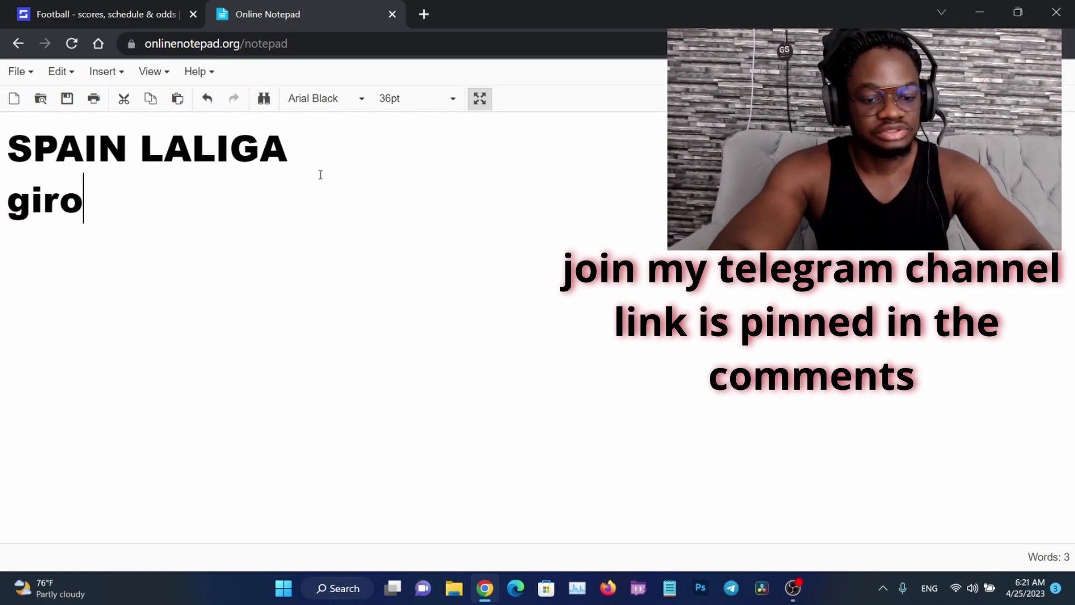
{"action": "type", "text": "na vs real "}
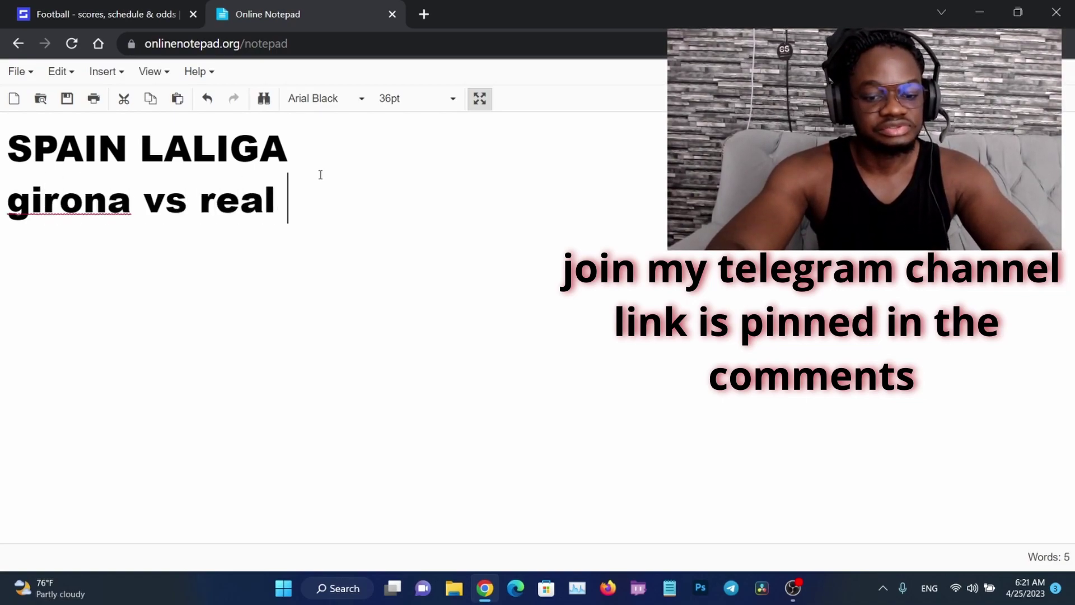
{"action": "type", "text": "madrid "}
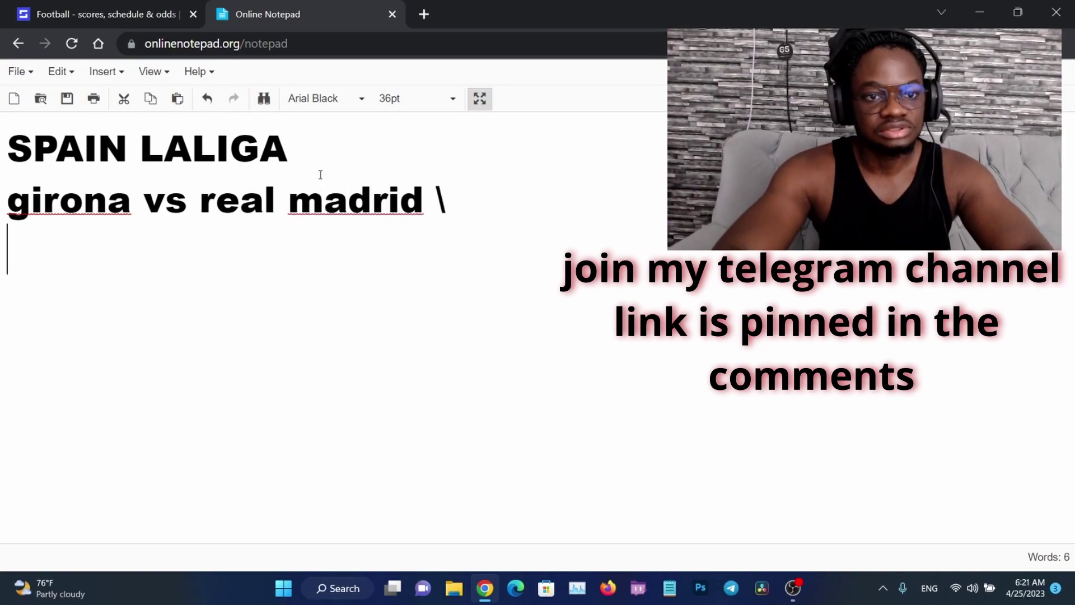
{"action": "type", "text": "\\"}
{"action": "key", "text": "Return"}
{"action": "key", "text": "BackSpace"}
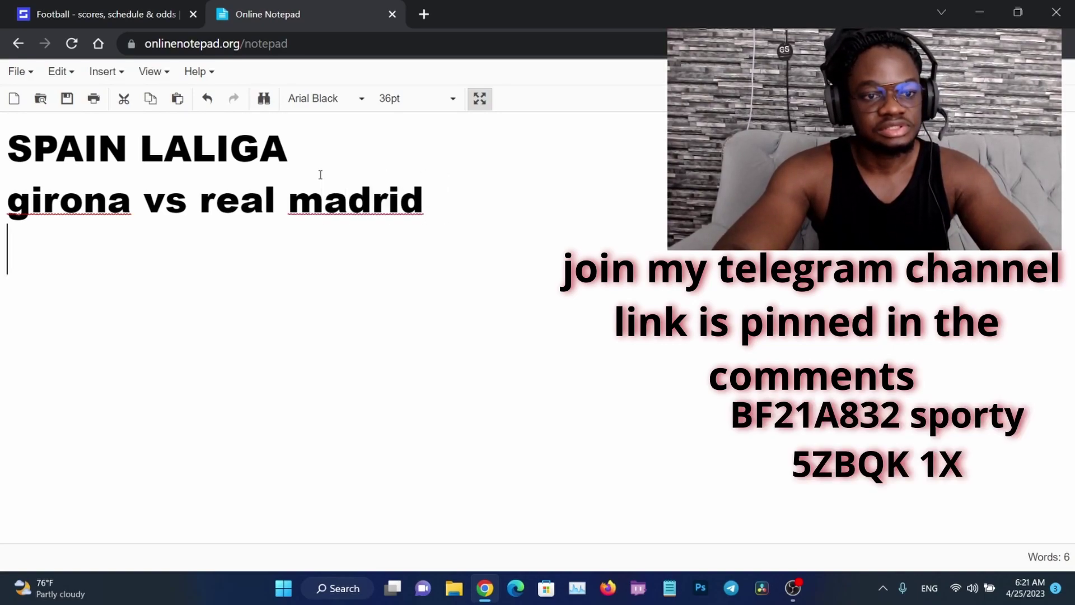
{"action": "type", "text": "ma"}
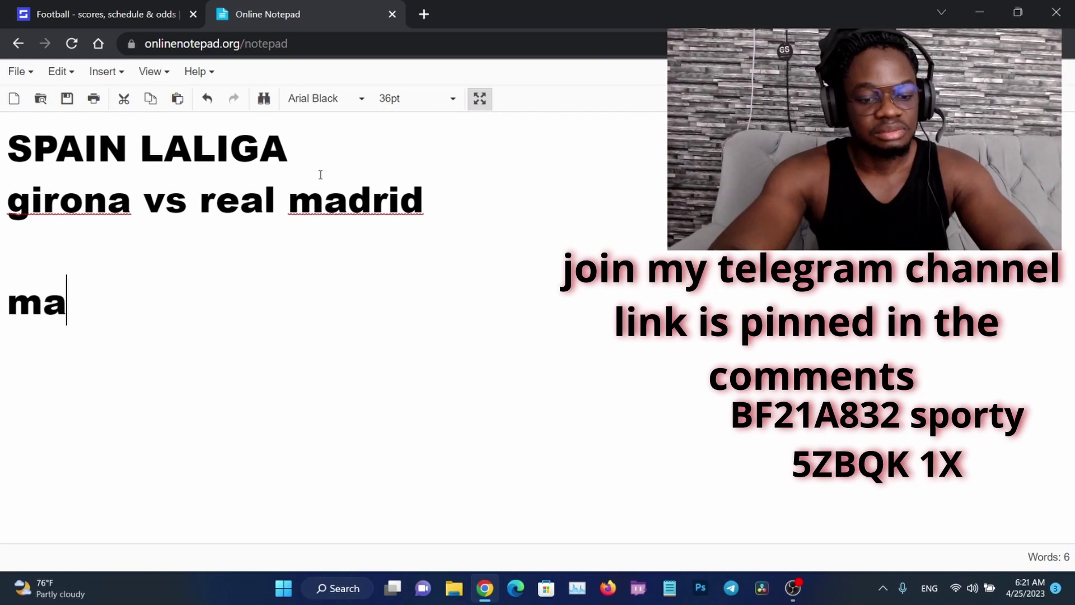
{"action": "type", "text": "drid"}
{"action": "key", "text": "BackSpace"}
{"action": "key", "text": "BackSpace"}
{"action": "key", "text": "BackSpace"}
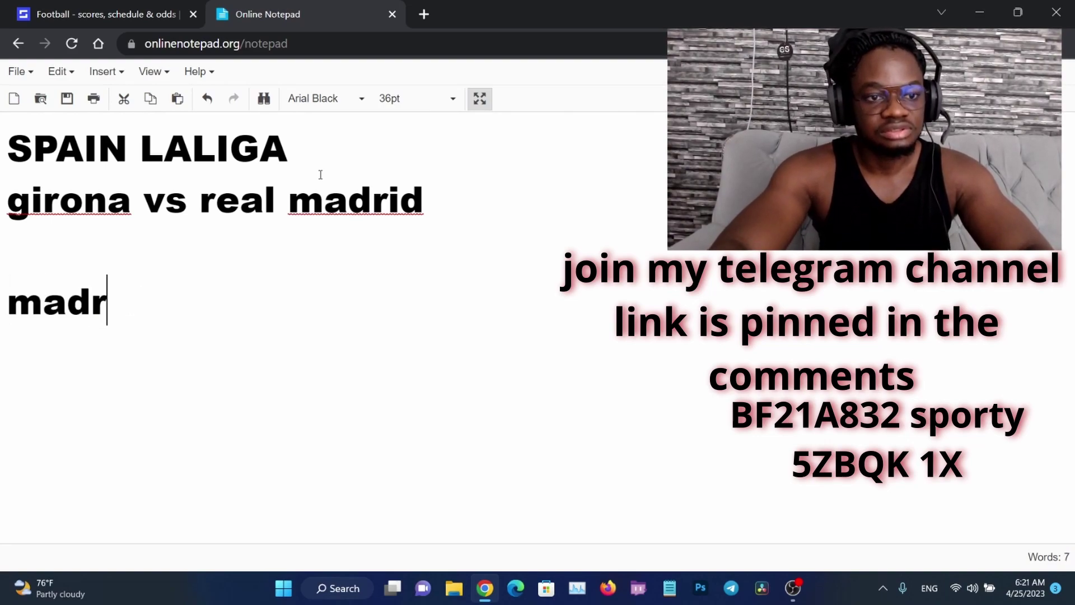
{"action": "key", "text": "BackSpace"}
{"action": "key", "text": "BackSpace"}
{"action": "key", "text": "BackSpace"}
{"action": "key", "text": "BackSpace"}
{"action": "key", "text": "BackSpace"}
{"action": "type", "text": "mad"}
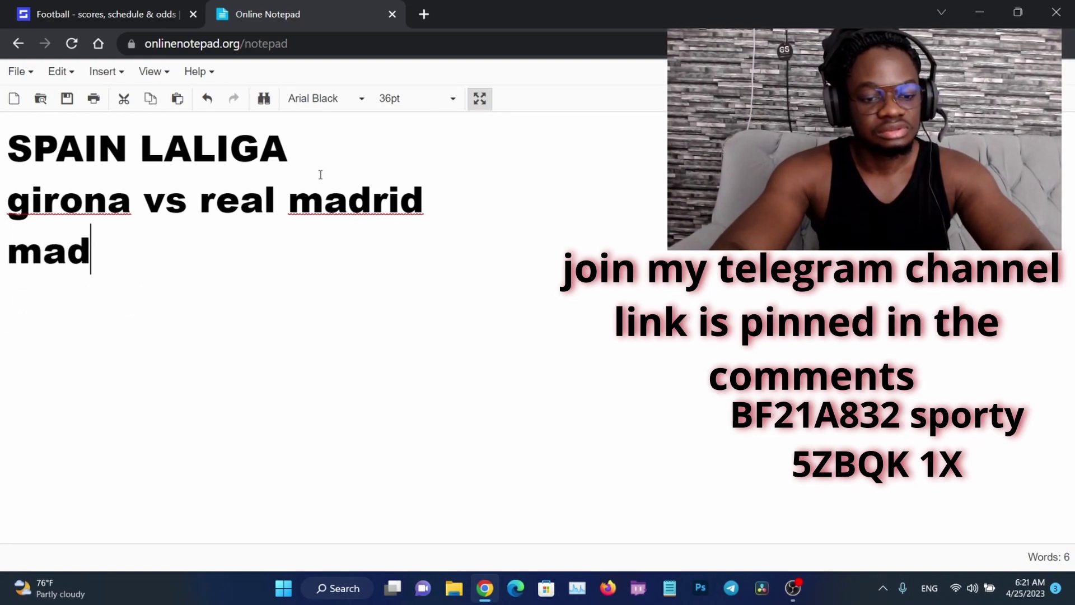
{"action": "type", "text": "rid dra"}
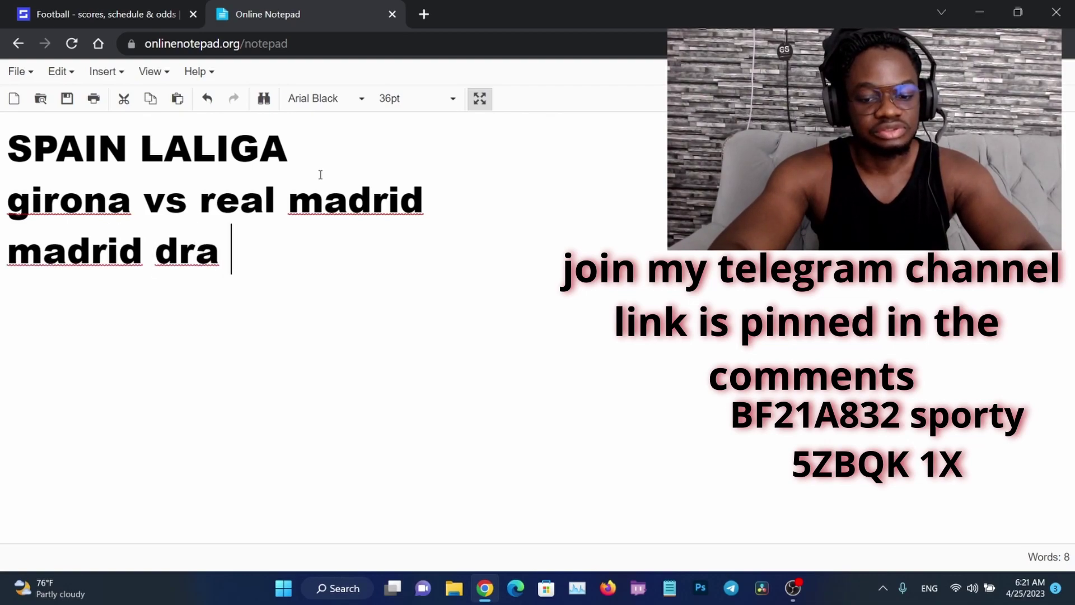
{"action": "type", "text": "w no bet "}
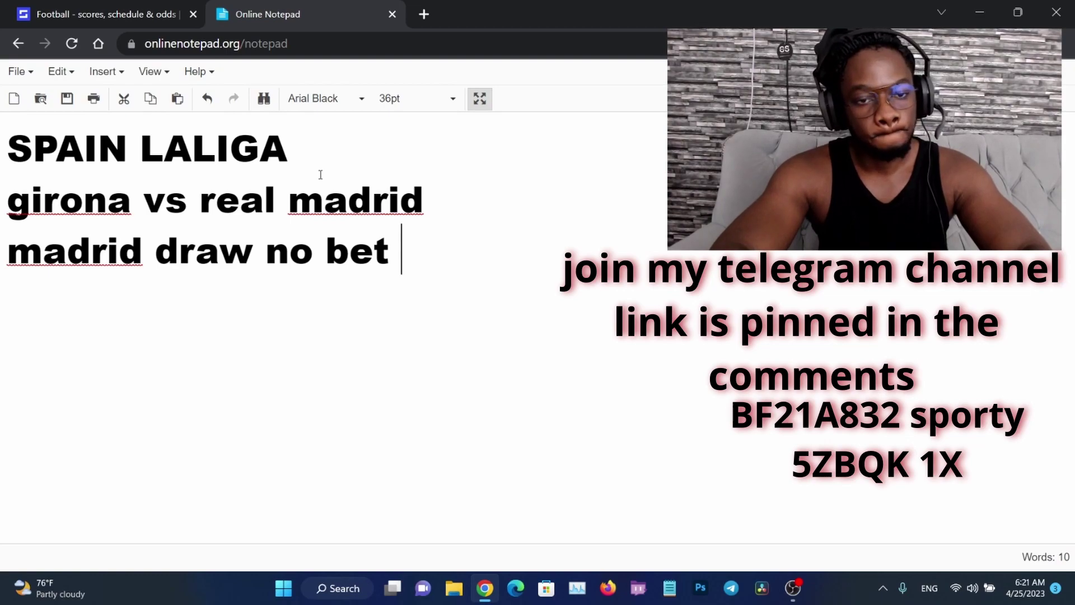
{"action": "type", "text": "or handicap "}
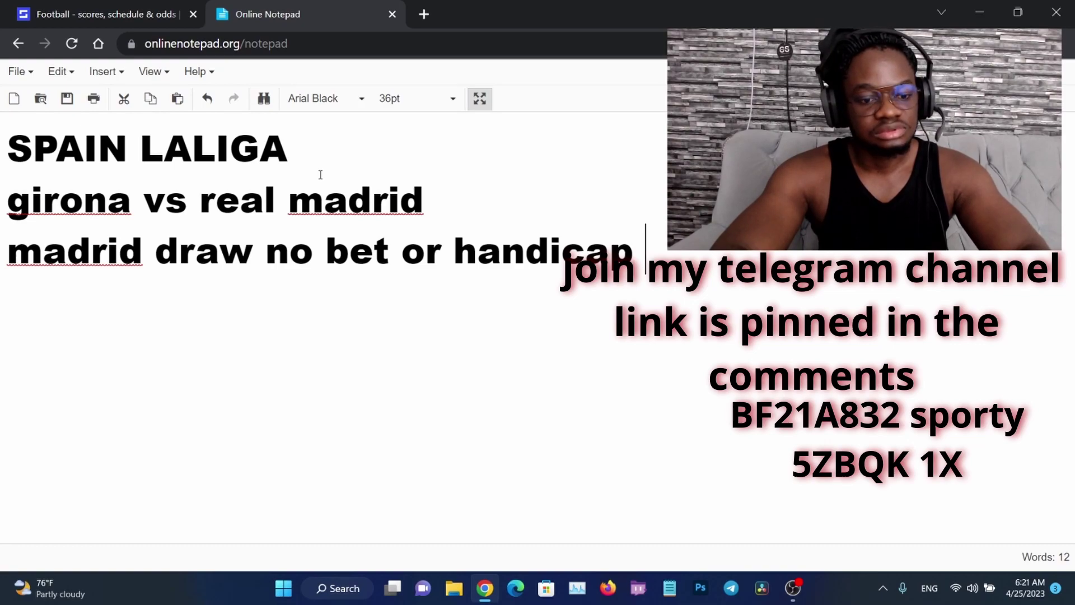
{"action": "type", "text": "2 (0"}
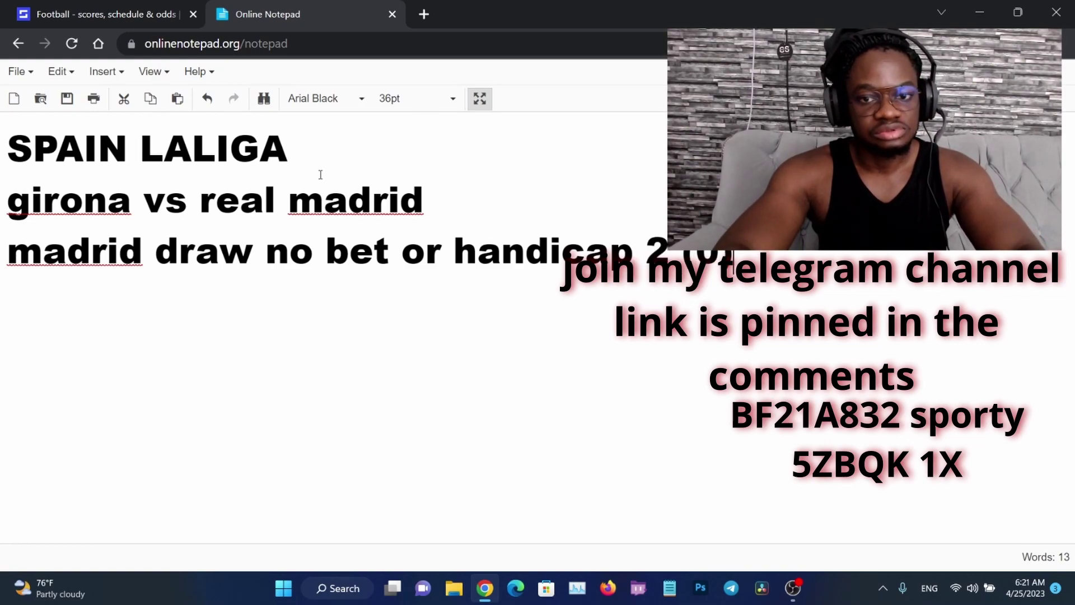
- Add an ENGLAND LEAGUE ONE section: Plymouth vs Bristol Rovers, pick Plymouth win or draw
{"action": "key", "text": "Return"}
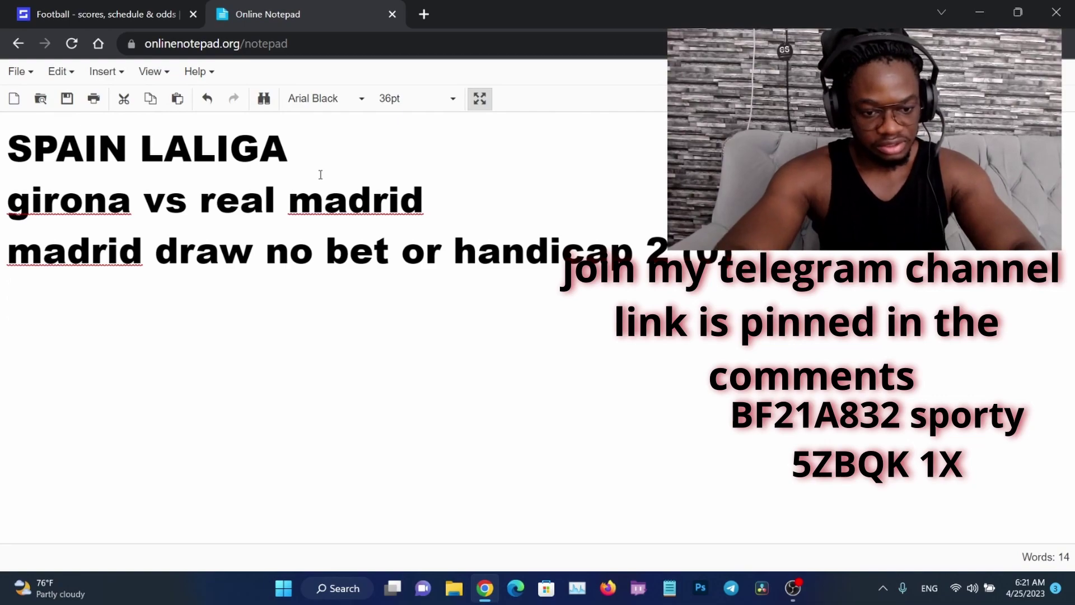
{"action": "type", "text": "en"}
{"action": "key", "text": "BackSpace"}
{"action": "key", "text": "BackSpace"}
{"action": "key", "text": "Return"}
{"action": "type", "text": "E"}
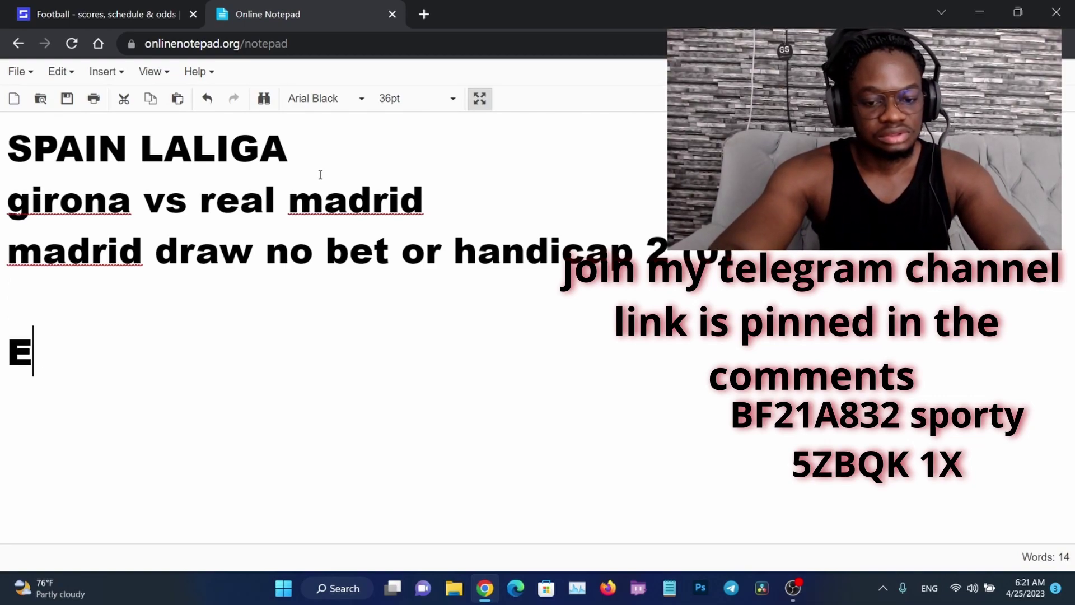
{"action": "type", "text": "MGAL"}
{"action": "key", "text": "BackSpace"}
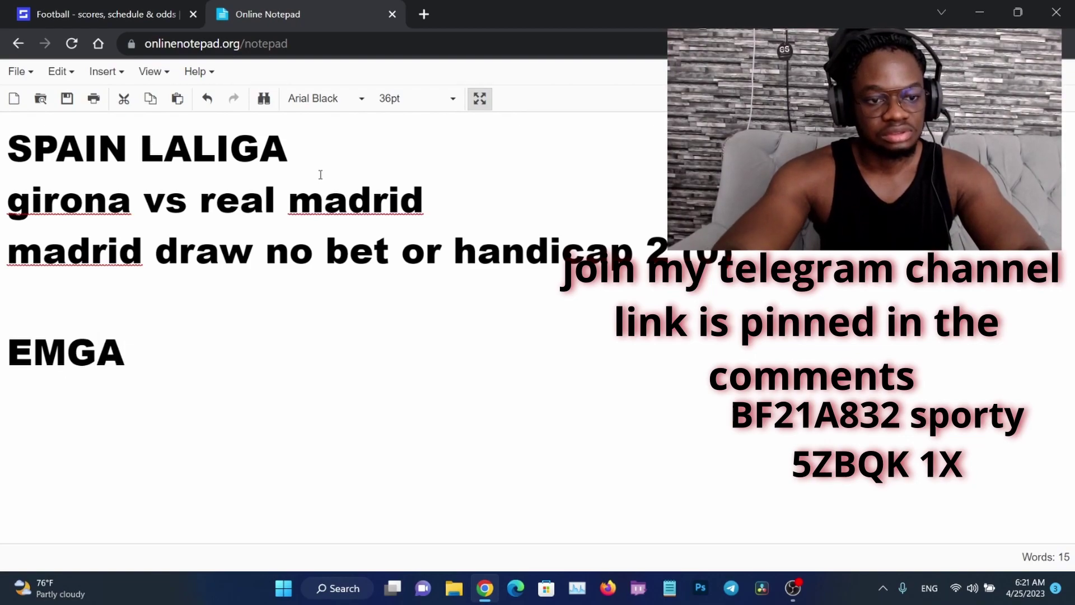
{"action": "key", "text": "BackSpace"}
{"action": "type", "text": "K"}
{"action": "key", "text": "BackSpace"}
{"action": "type", "text": "LAND LEA"}
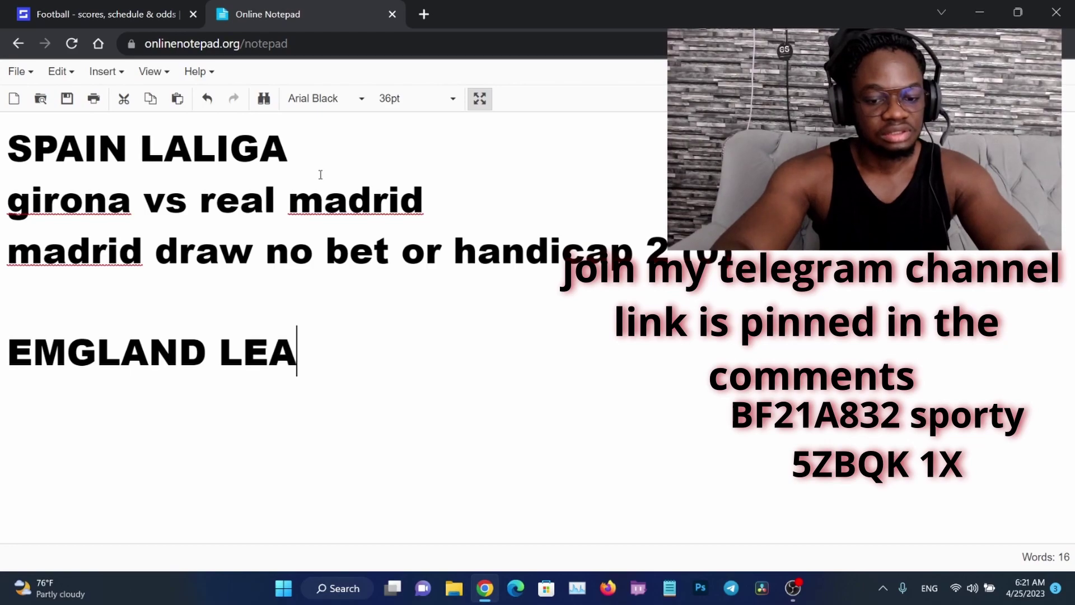
{"action": "type", "text": "GUE ONE"}
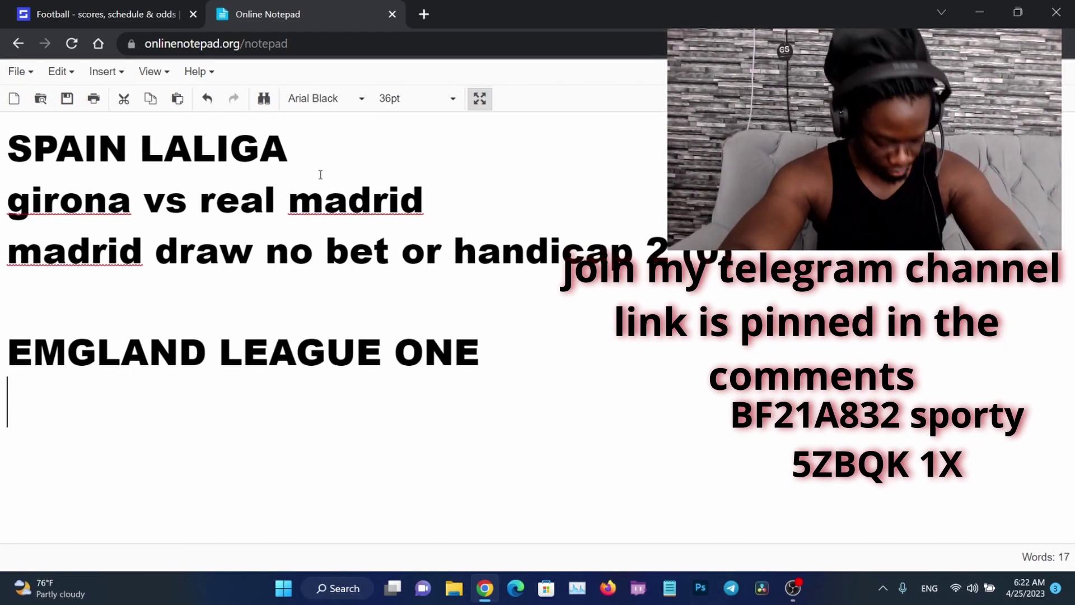
{"action": "type", "text": "plymouth vs "}
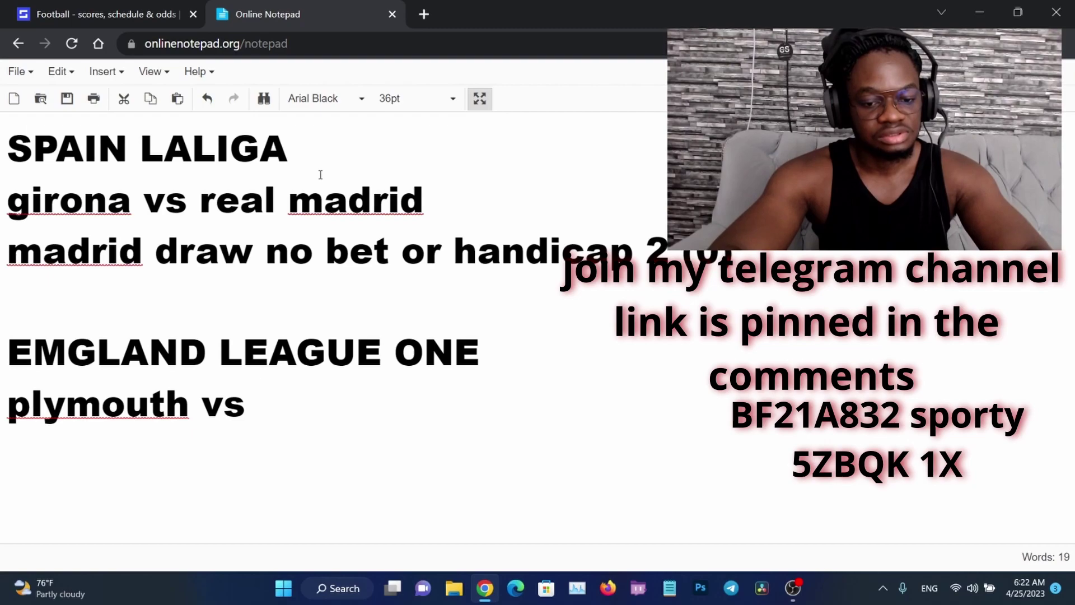
{"action": "type", "text": "bristol "}
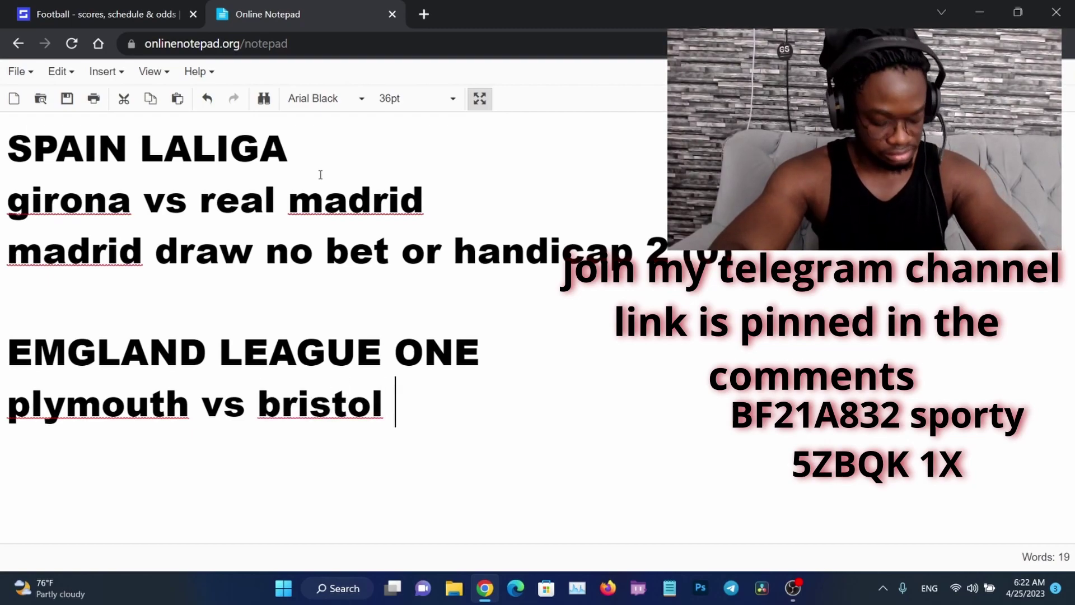
{"action": "type", "text": "rovers "}
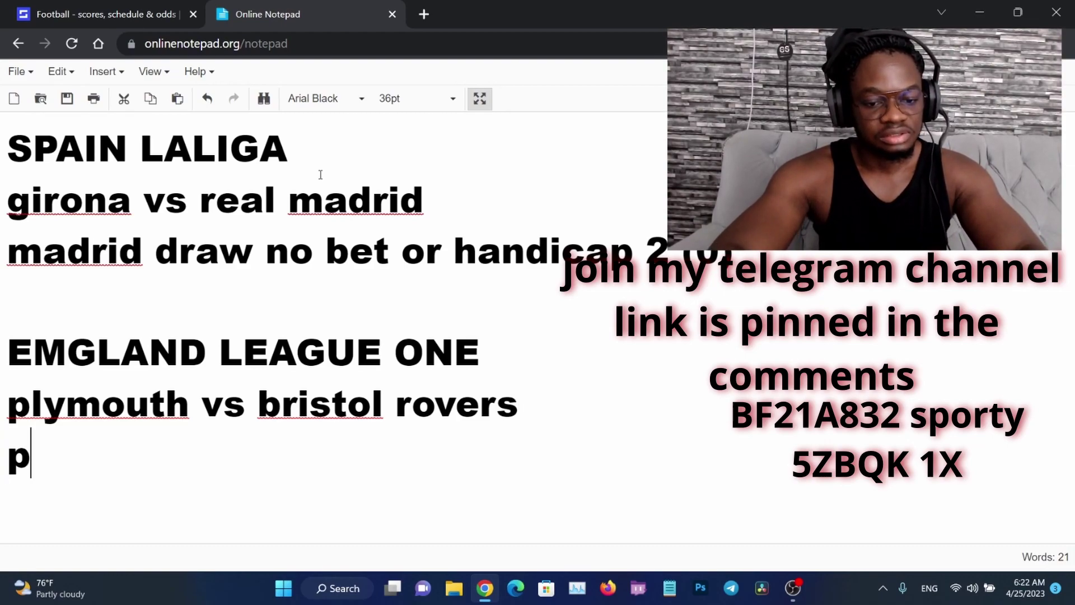
{"action": "type", "text": "lymouth "}
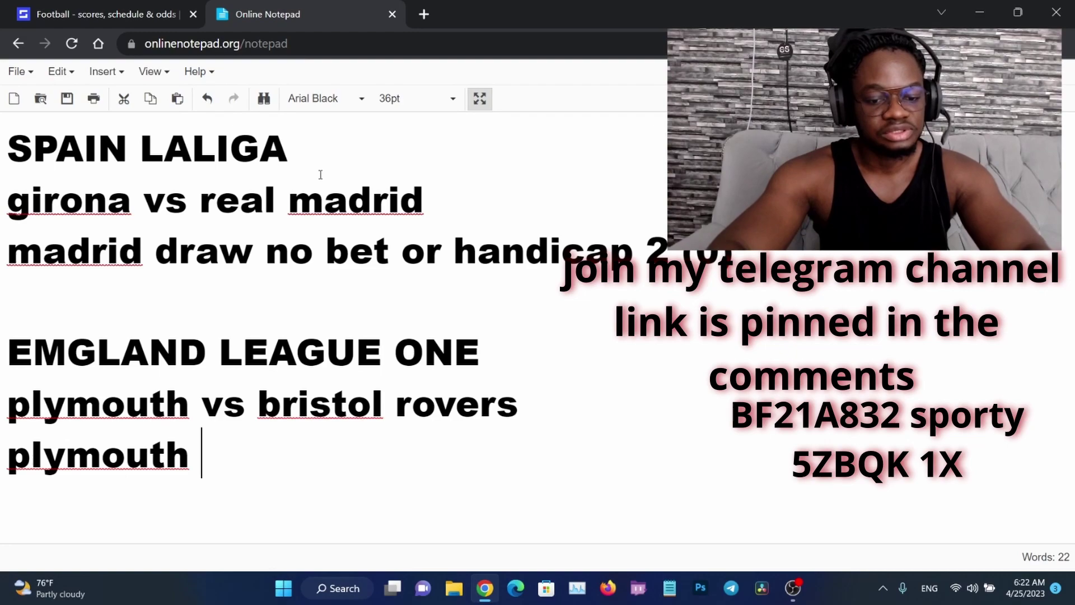
{"action": "type", "text": "wo"}
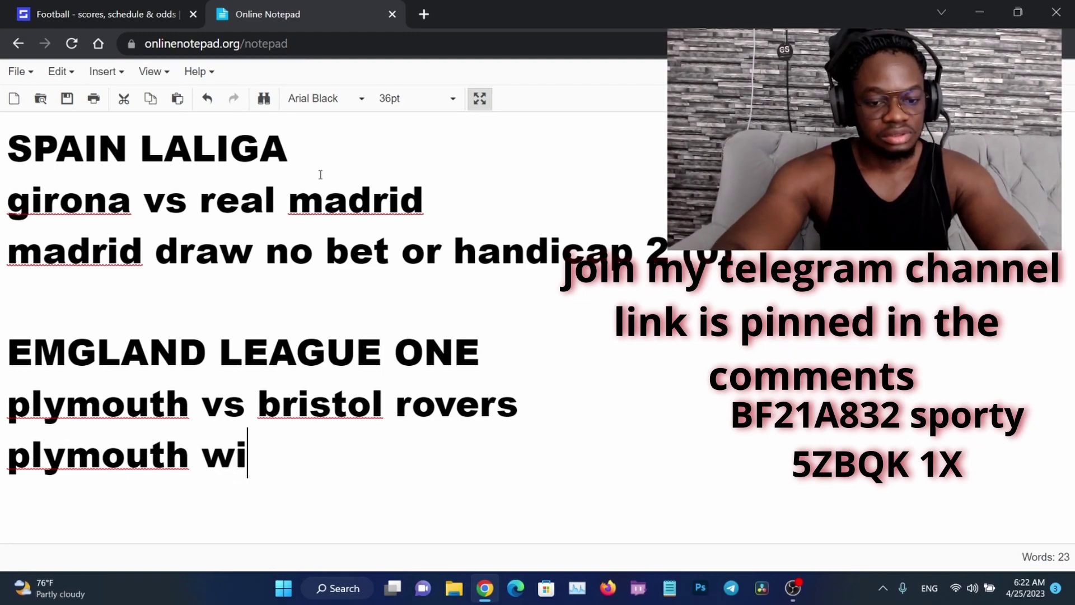
{"action": "type", "text": "n o"}
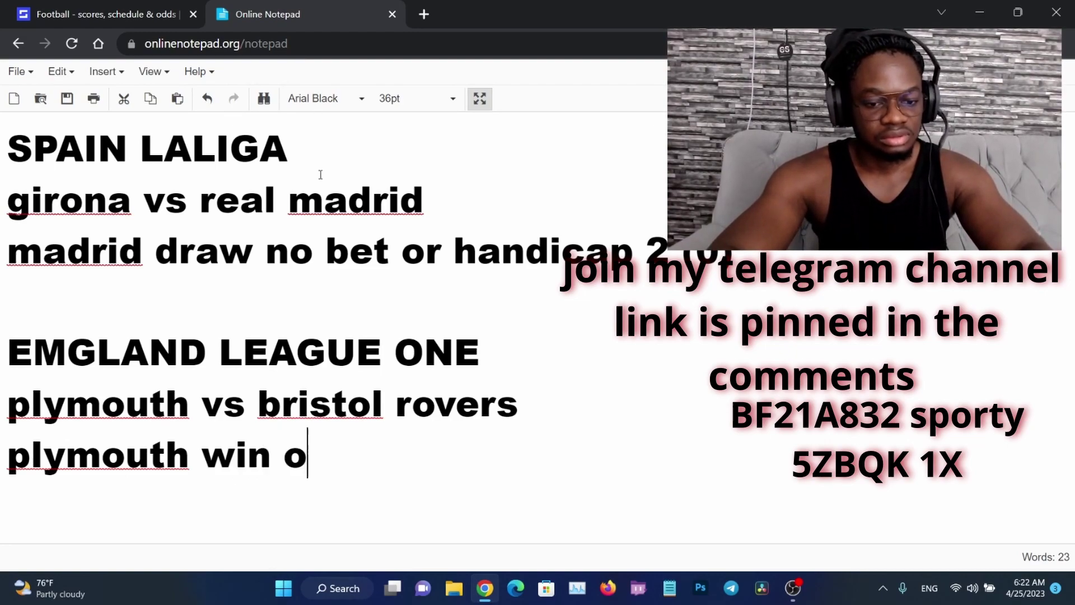
{"action": "type", "text": "r draw"}
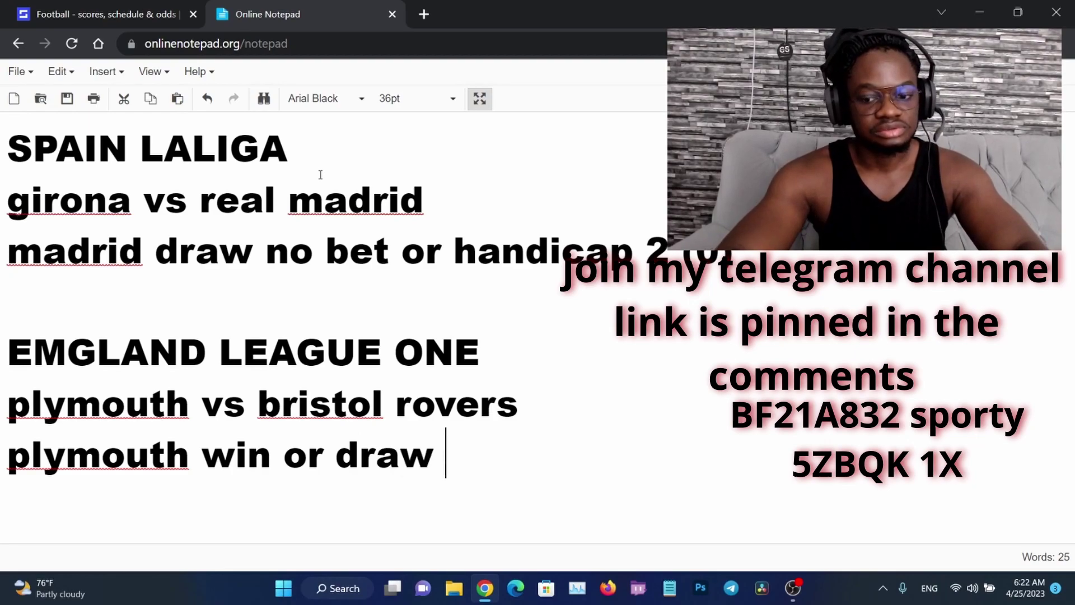
{"action": "key", "text": "Return"}
{"action": "key", "text": "Return"}
{"action": "key", "text": "Return"}
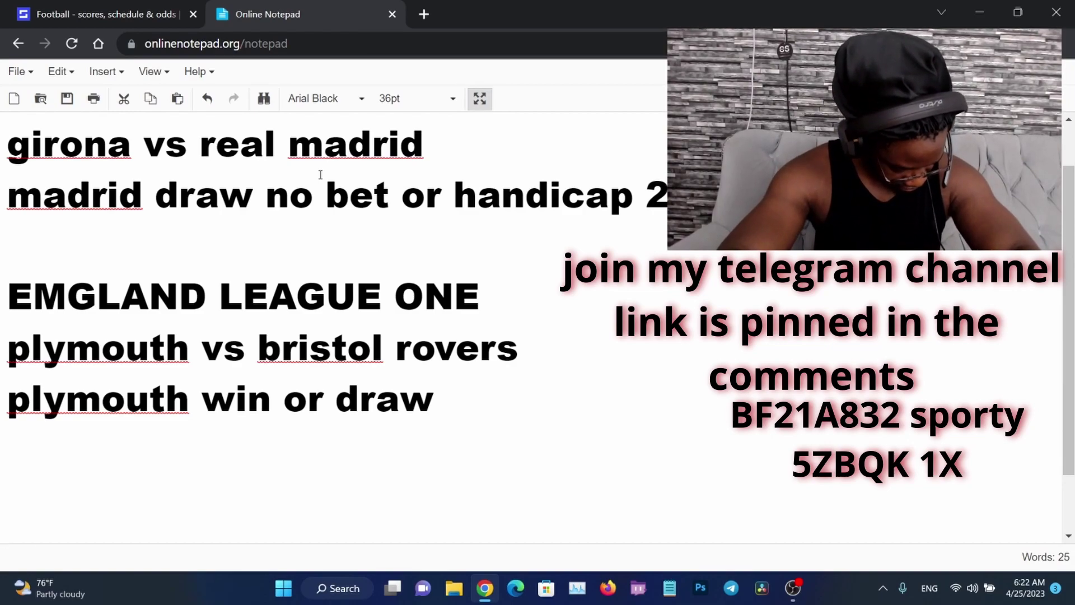
- Enter 'bolton wanderers vs accrington stanley' with the line 'bolton draw no bet or handicap 1(0)'
{"action": "type", "text": "bolt"}
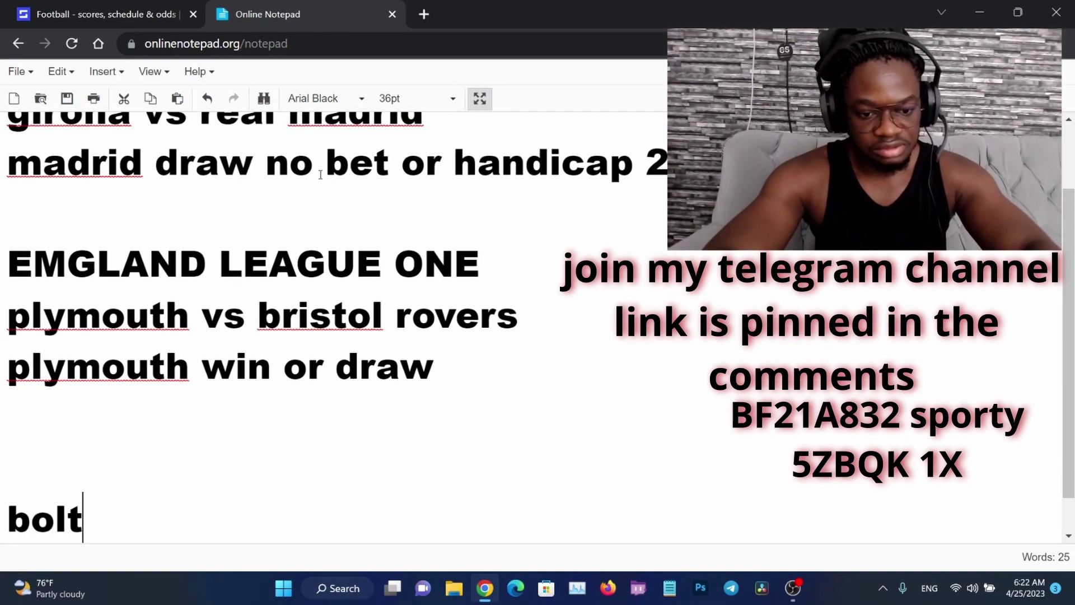
{"action": "type", "text": "on wanderers "}
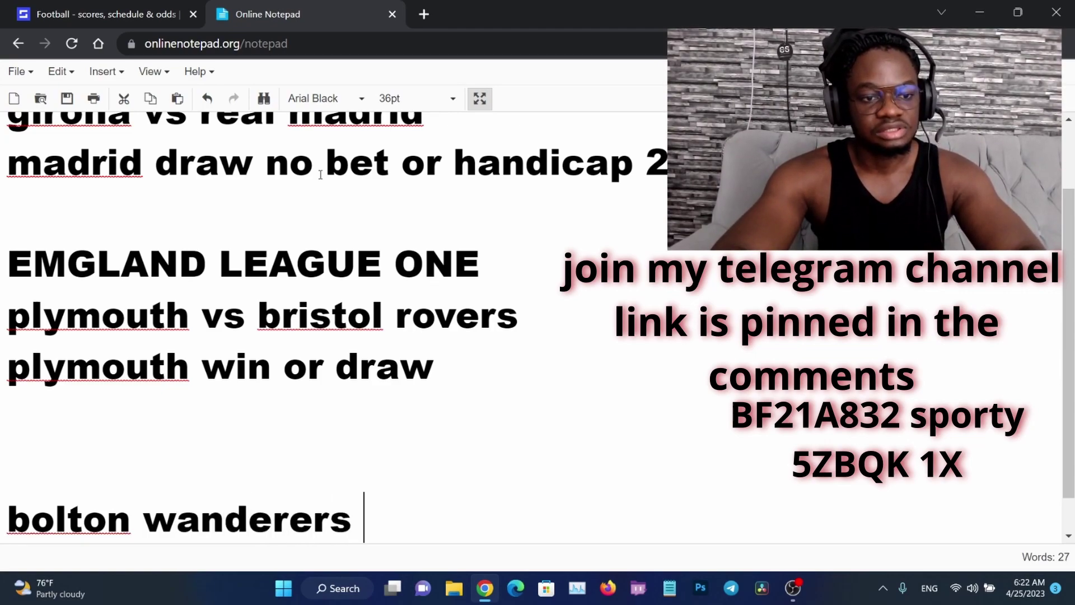
{"action": "type", "text": "vs "}
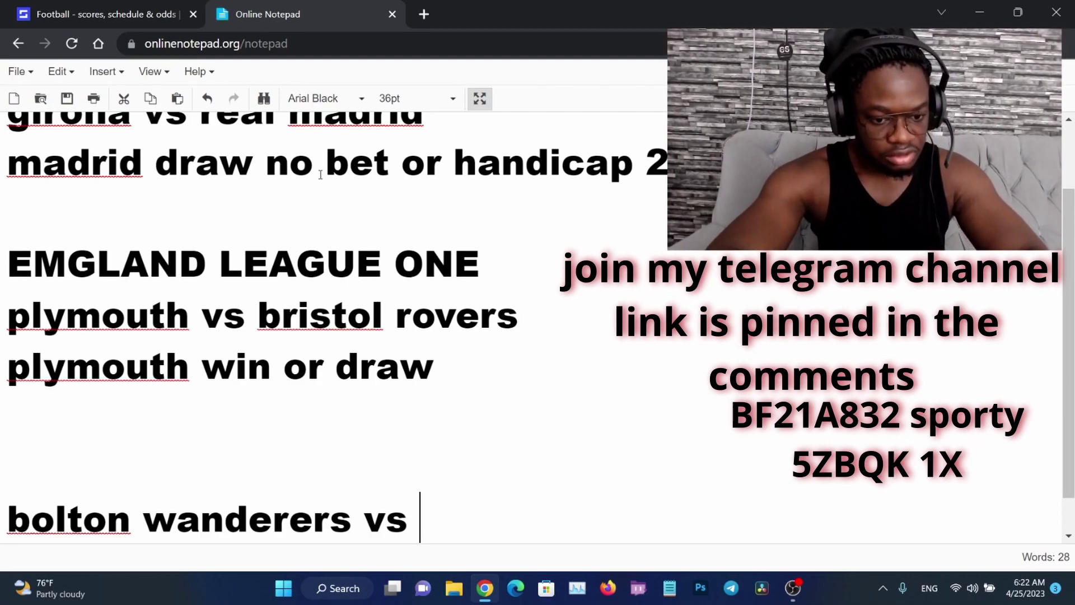
{"action": "type", "text": "accr"}
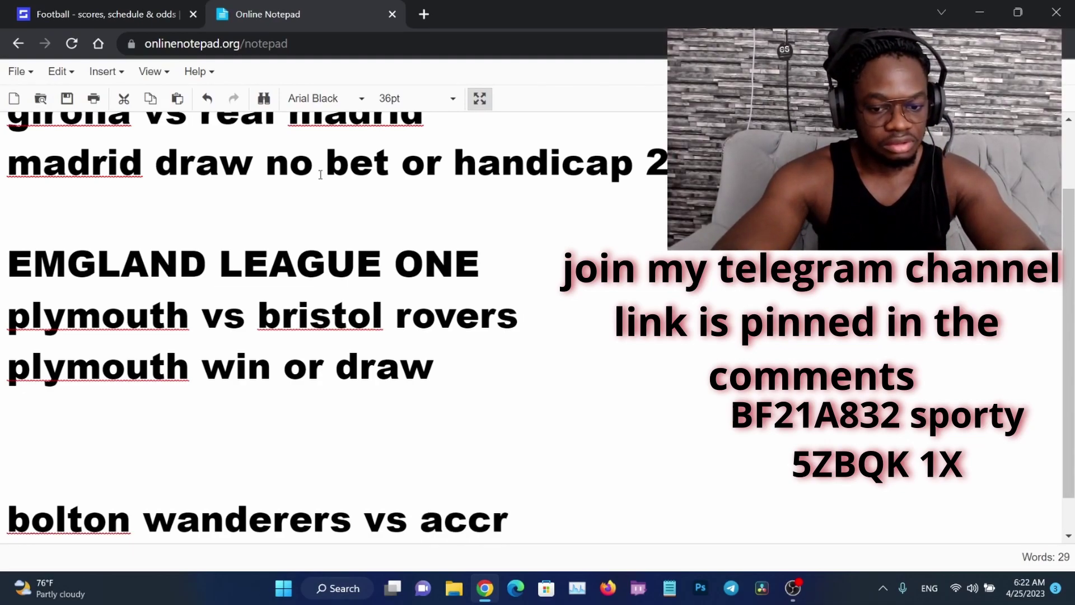
{"action": "type", "text": "ingto"}
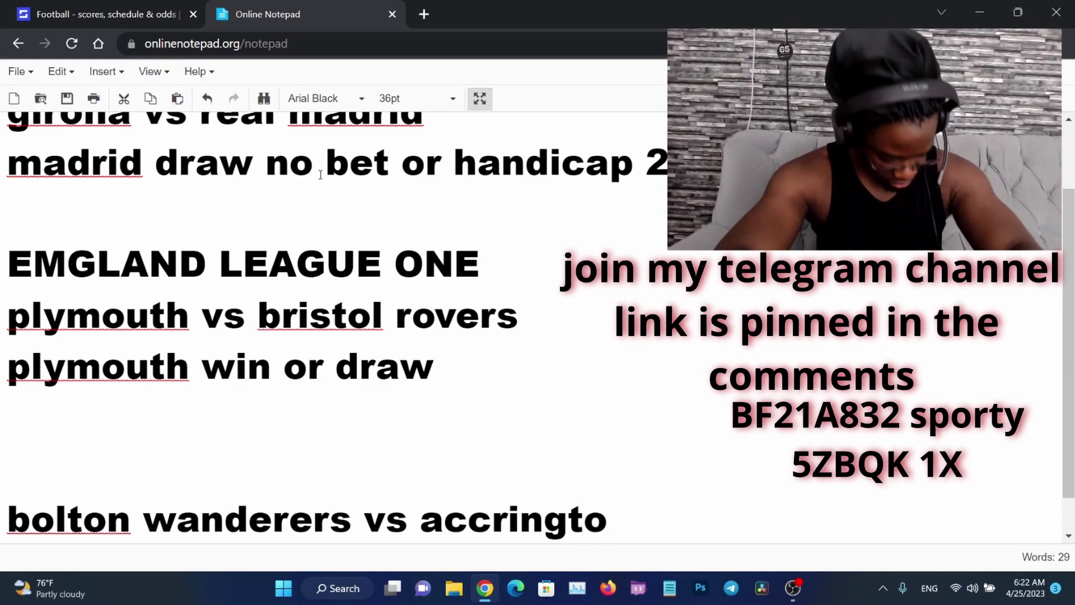
{"action": "type", "text": "n stan"}
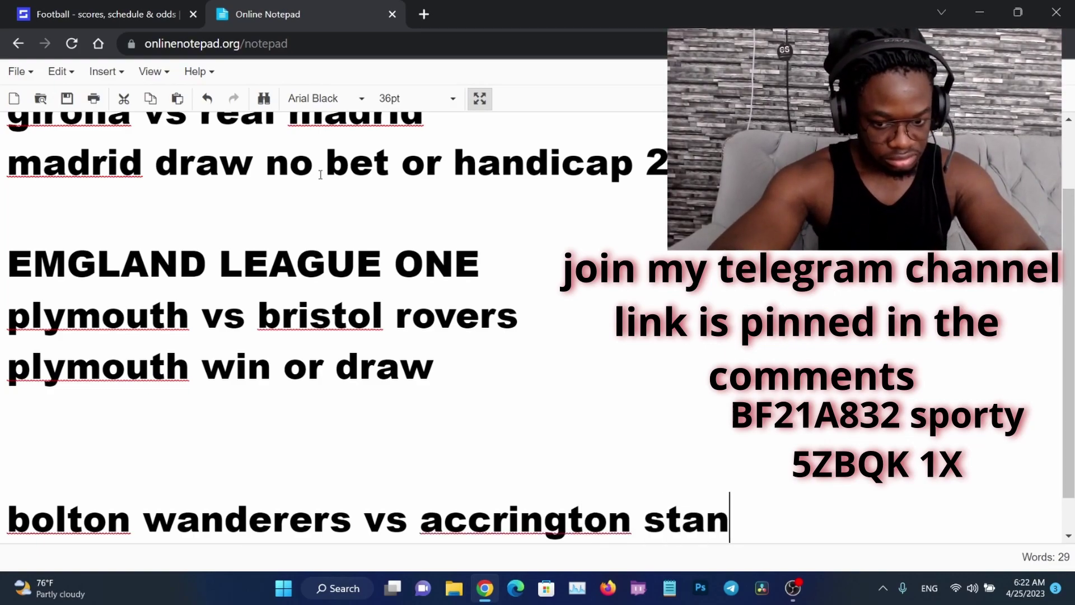
{"action": "type", "text": "ley"}
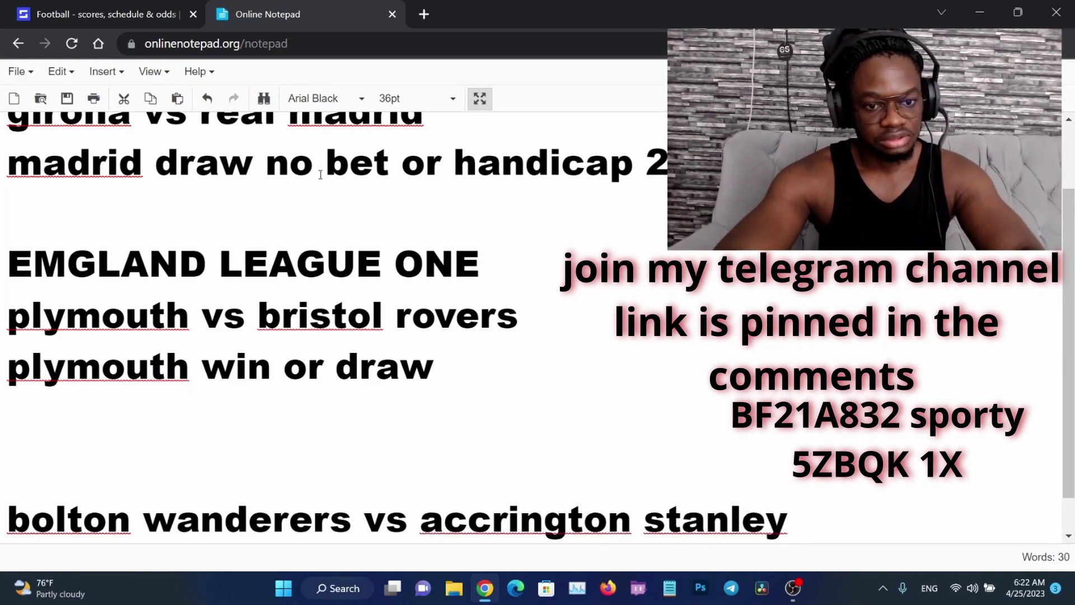
{"action": "key", "text": "Return"}
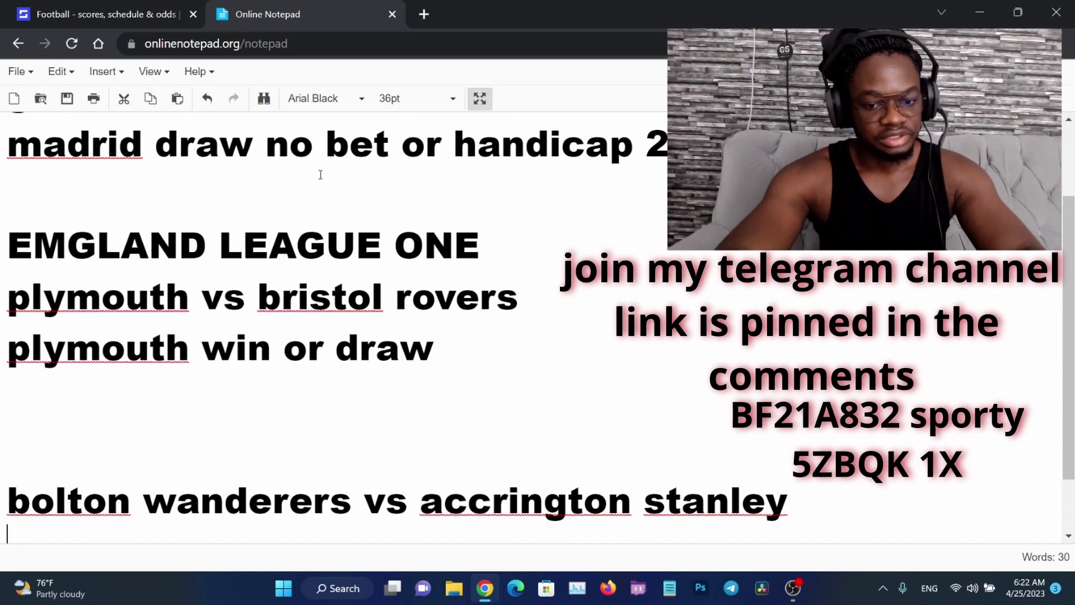
{"action": "type", "text": "bolton "}
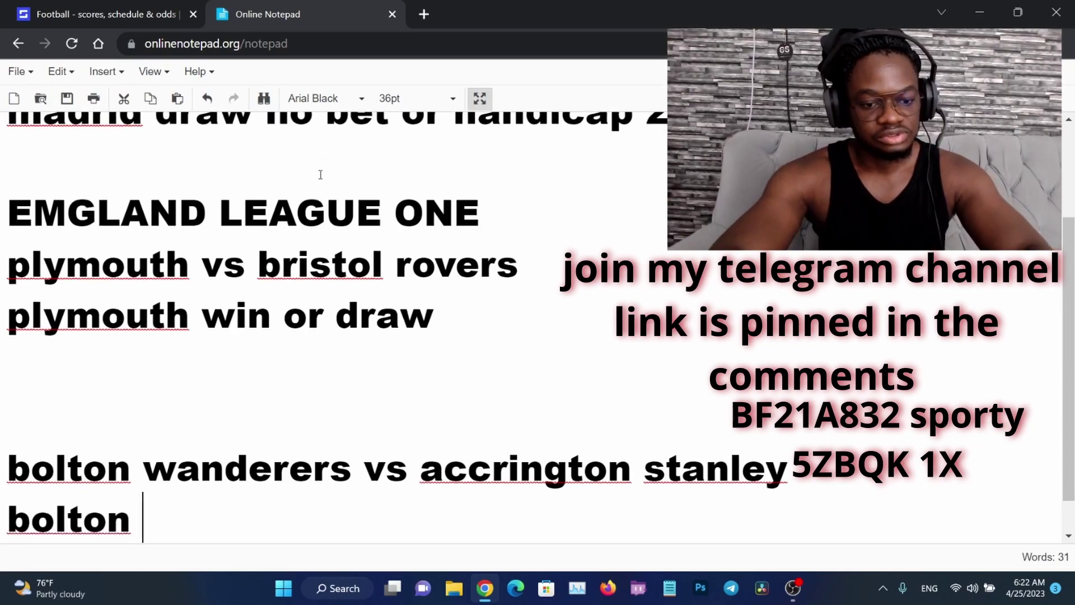
{"action": "type", "text": "draw no"}
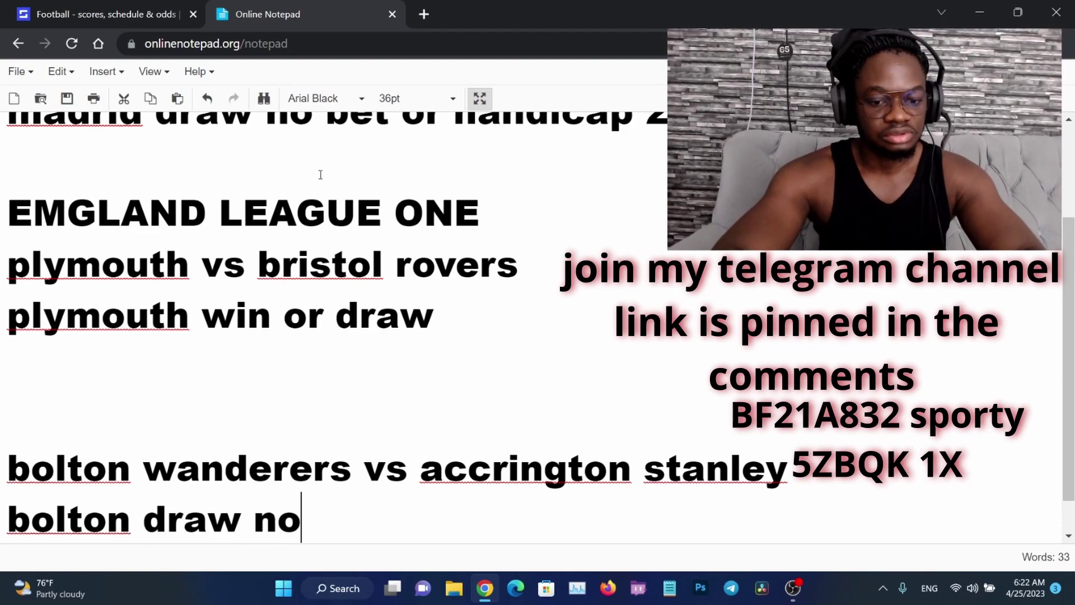
{"action": "type", "text": " bet or ha"}
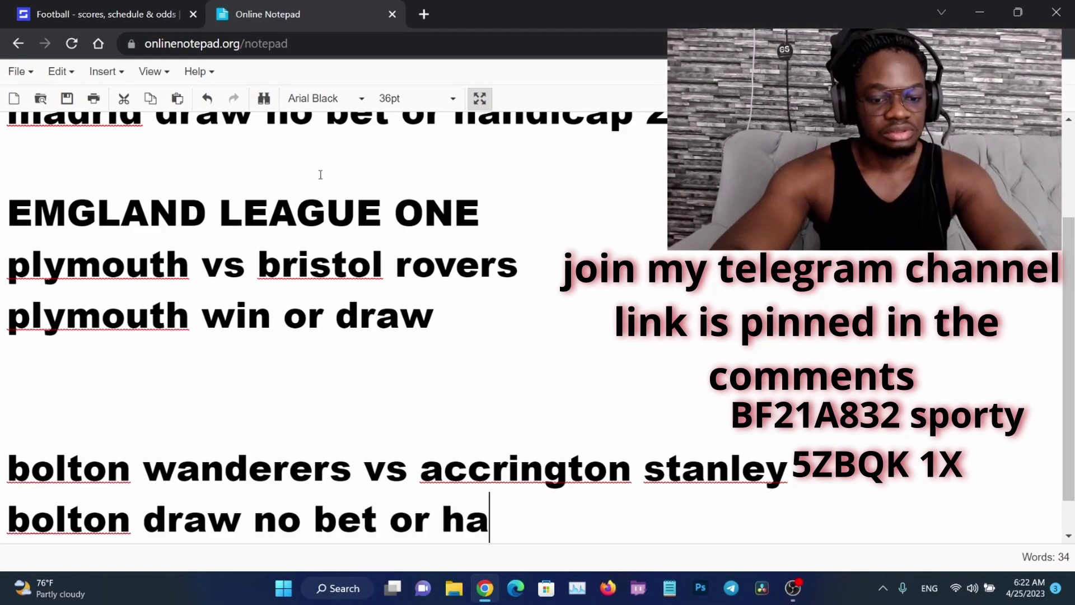
{"action": "type", "text": "ndicap 1(0"}
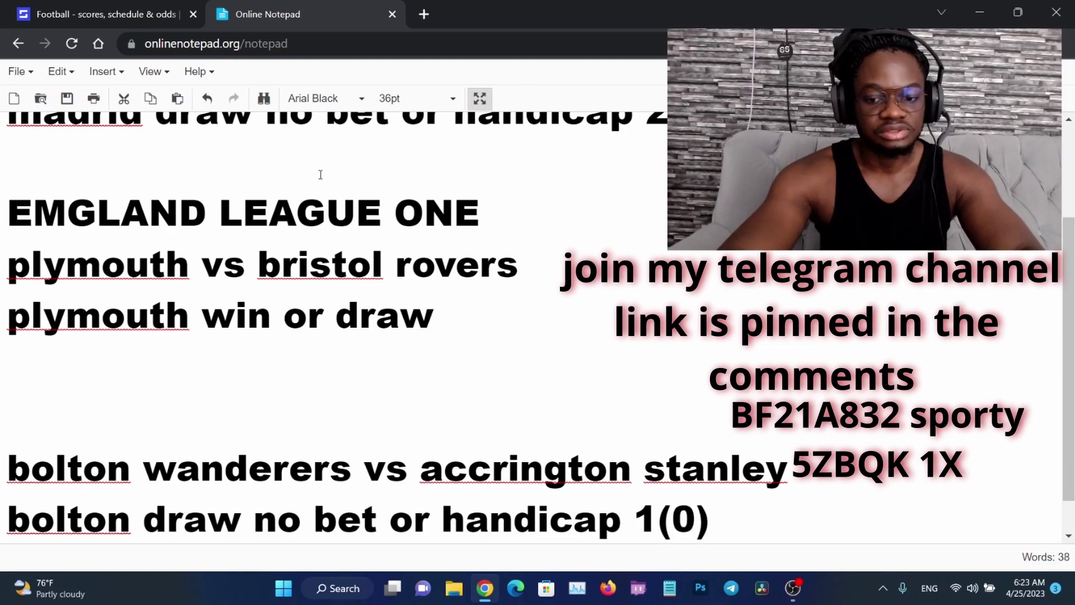
{"action": "key", "text": "Return"}
{"action": "key", "text": "Return"}
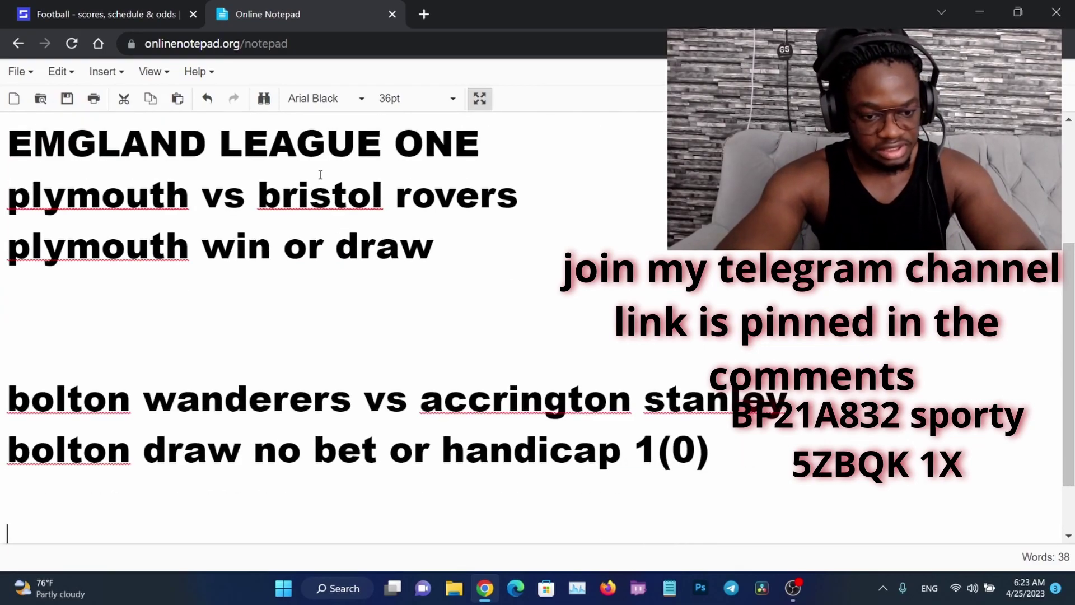
- Write the switzerland heading, 'grasshopers vs young boys', and the pick 'young bous win or draw'
{"action": "type", "text": "switze"}
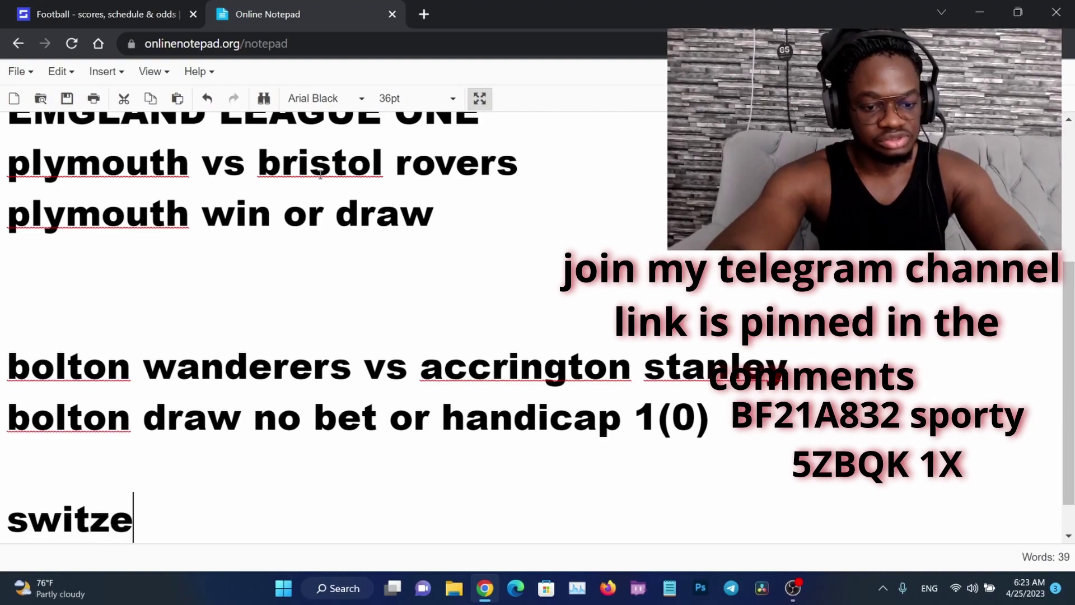
{"action": "type", "text": "rland"}
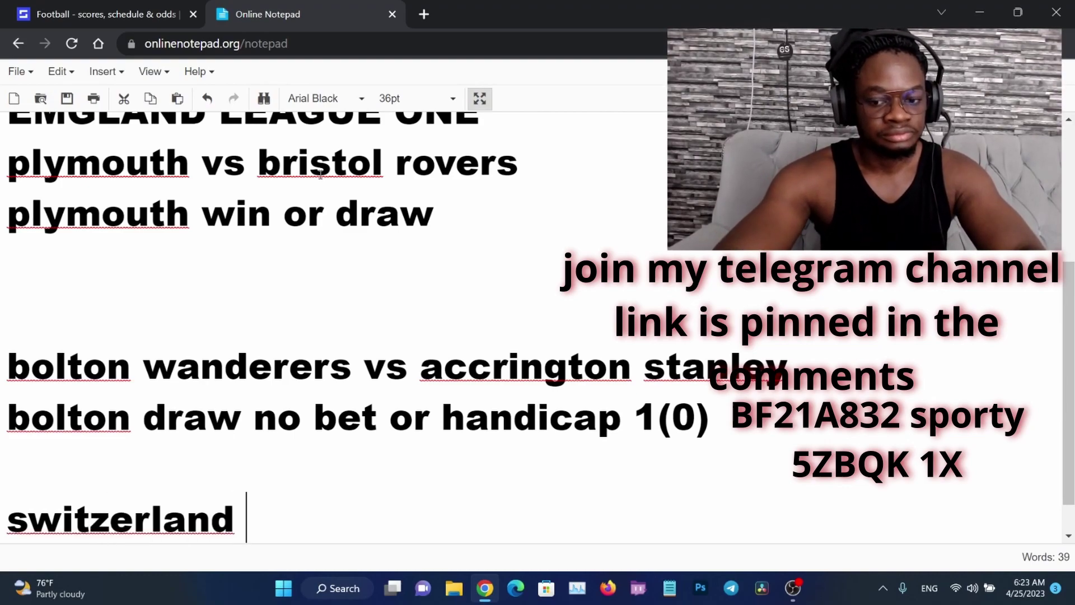
{"action": "key", "text": "Return"}
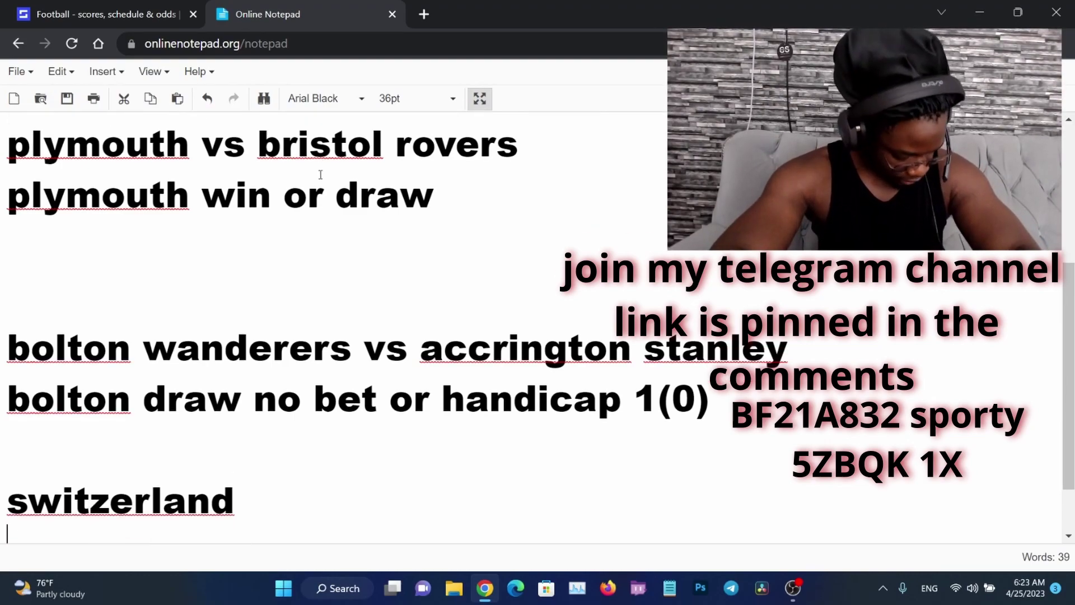
{"action": "type", "text": "grassh"}
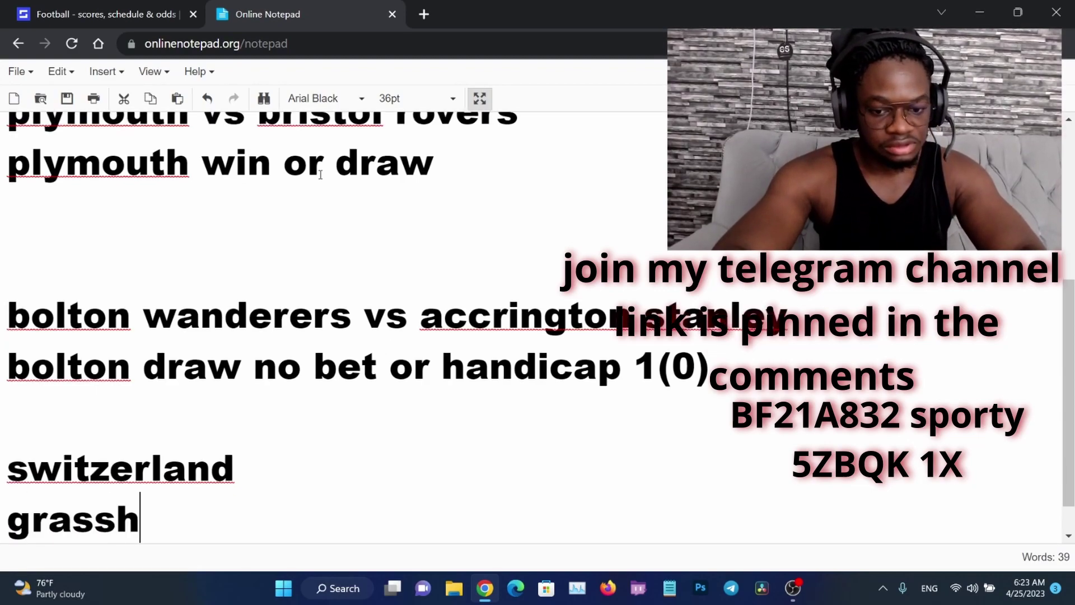
{"action": "type", "text": "opers vs young b"}
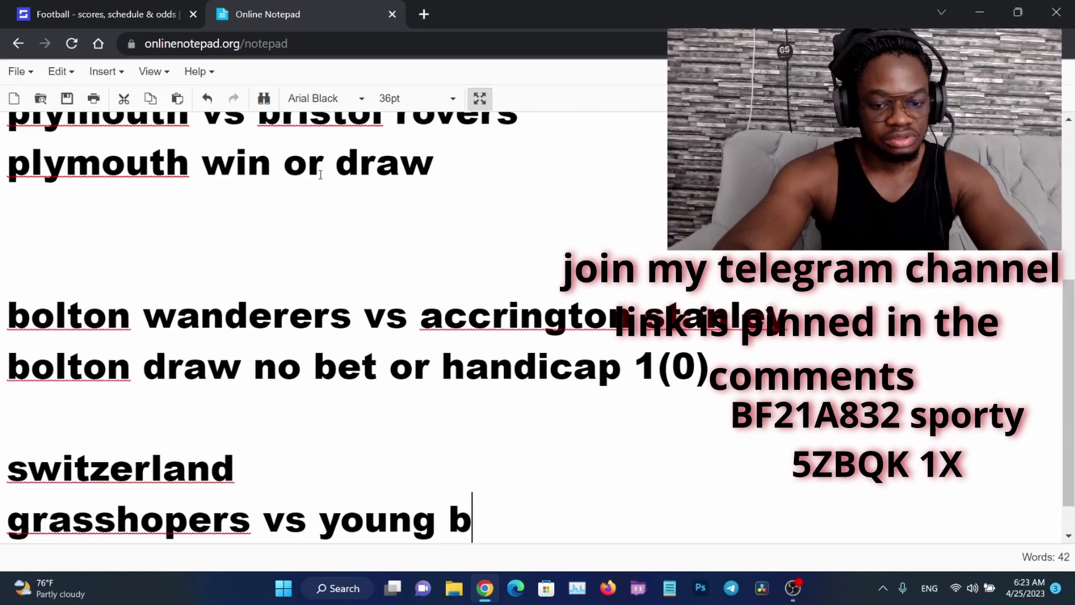
{"action": "type", "text": "oys"}
{"action": "key", "text": "Return"}
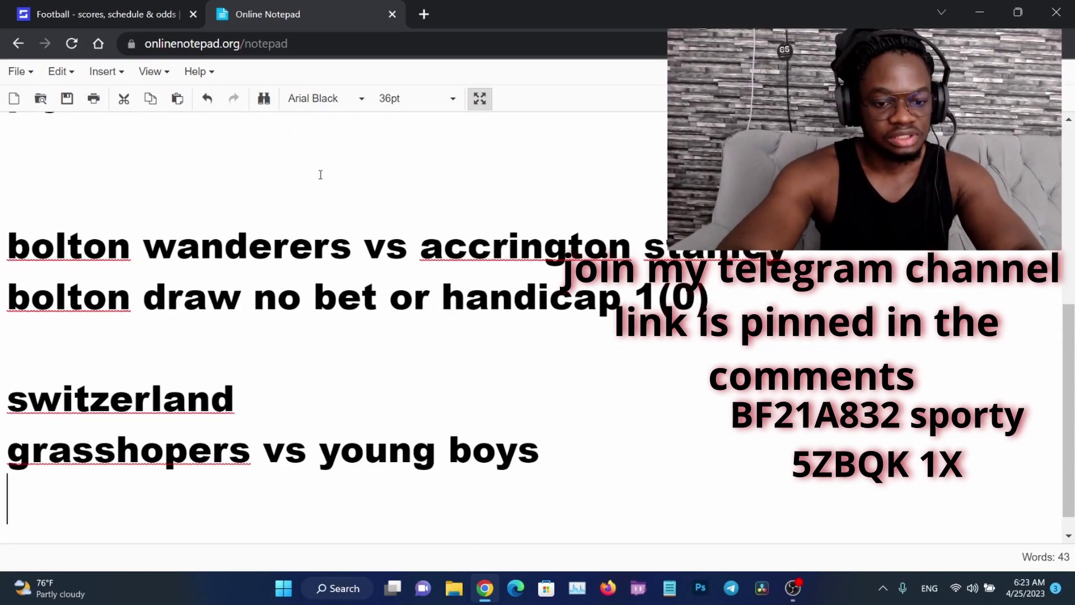
{"action": "type", "text": "young bo"}
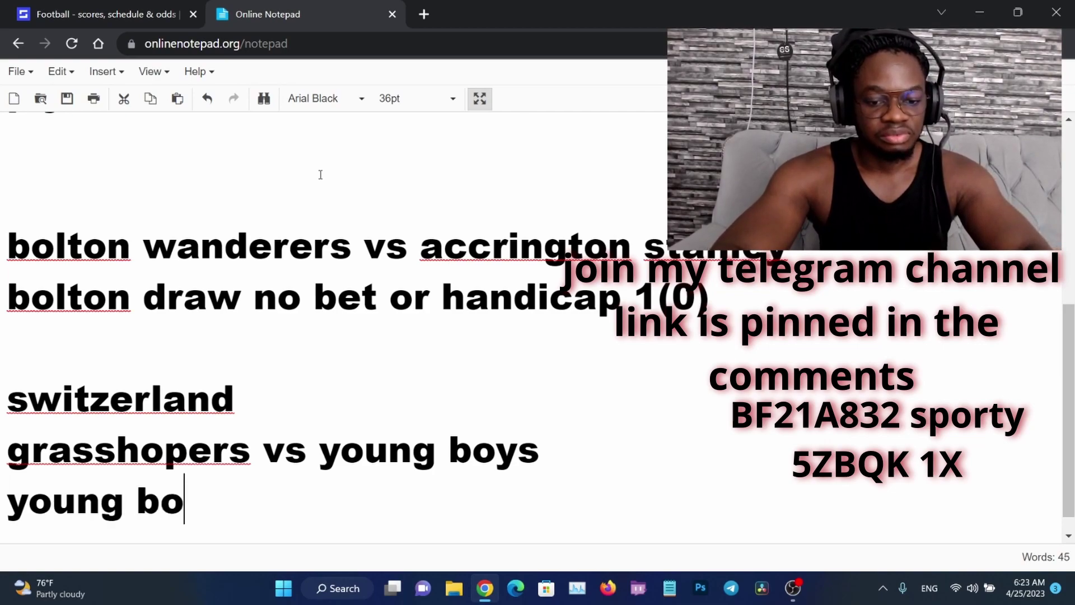
{"action": "type", "text": "us win or draw"}
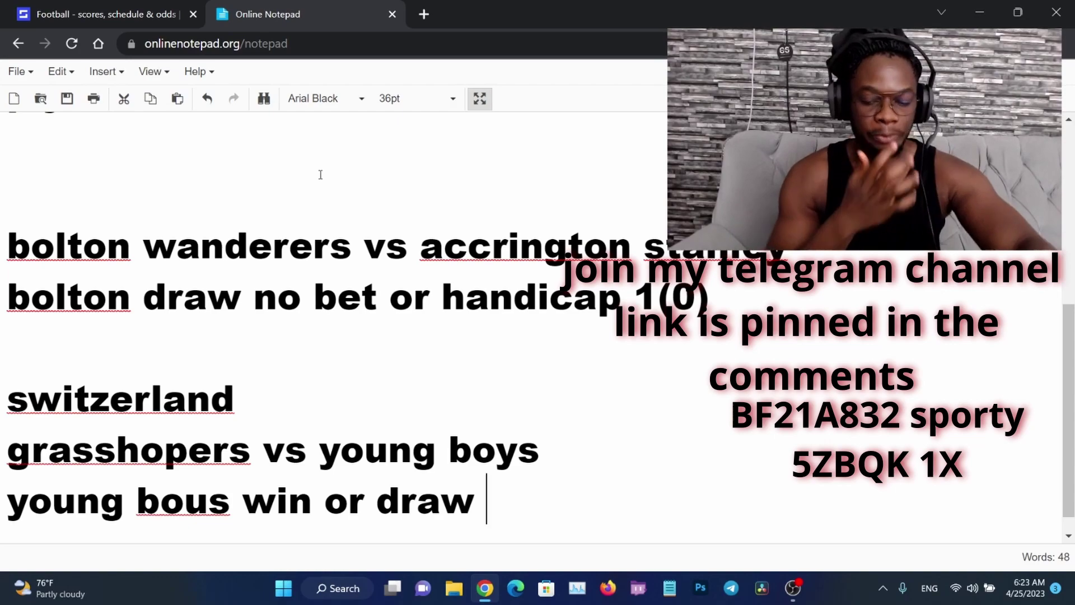
{"action": "scroll", "coordinate": [321, 175], "scroll_direction": "up", "scroll_amount": 3}
{"action": "scroll", "coordinate": [320, 174], "scroll_direction": "up", "scroll_amount": 3}
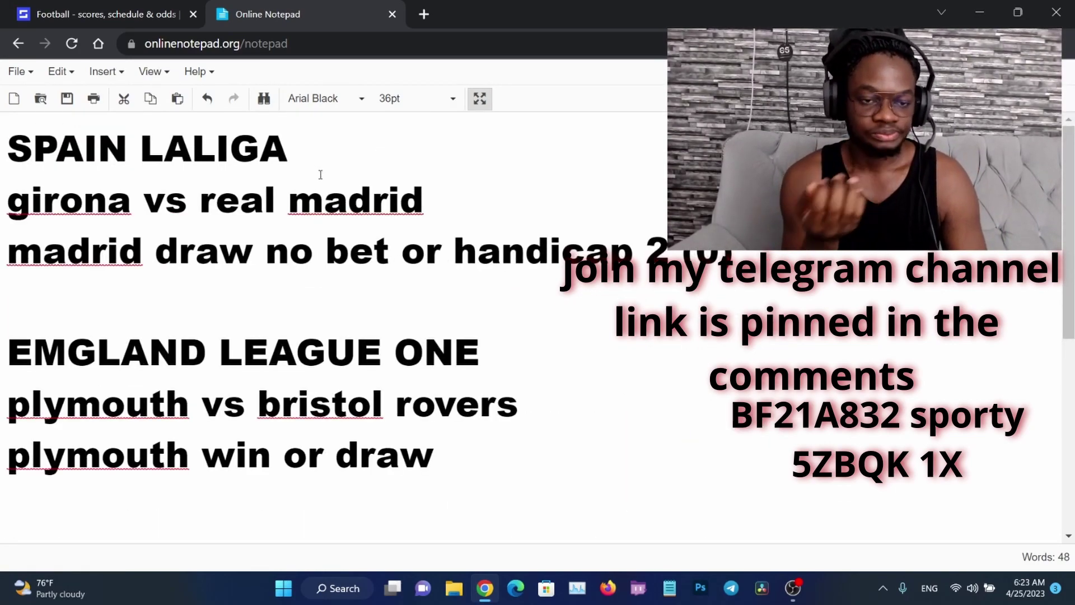
{"action": "scroll", "coordinate": [321, 175], "scroll_direction": "down", "scroll_amount": 5}
{"action": "scroll", "coordinate": [320, 175], "scroll_direction": "up", "scroll_amount": 4}
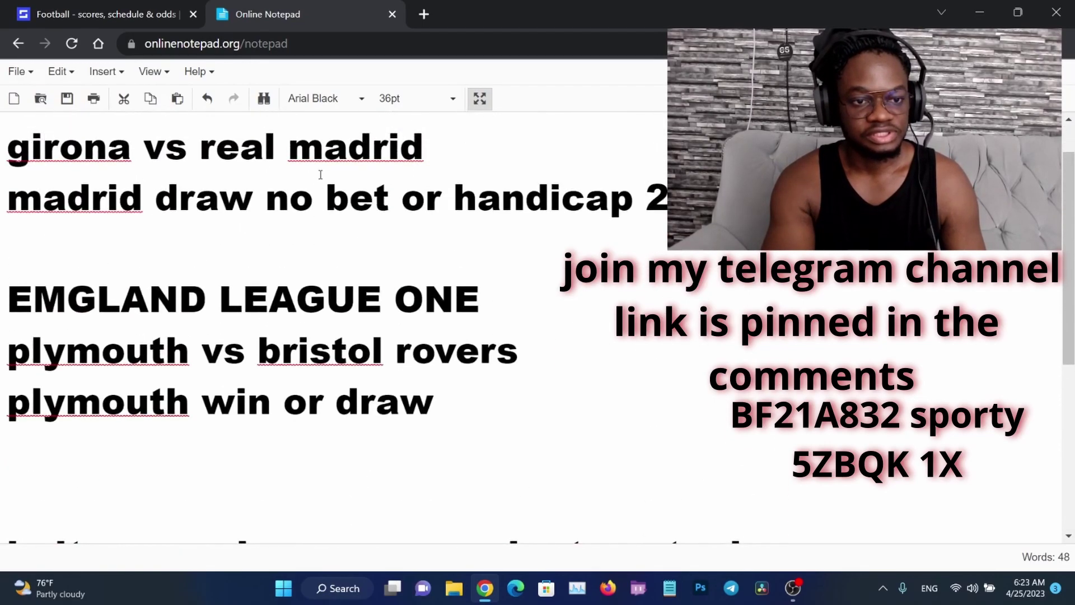
{"action": "scroll", "coordinate": [320, 175], "scroll_direction": "up", "scroll_amount": 1}
{"action": "scroll", "coordinate": [321, 175], "scroll_direction": "down", "scroll_amount": 1}
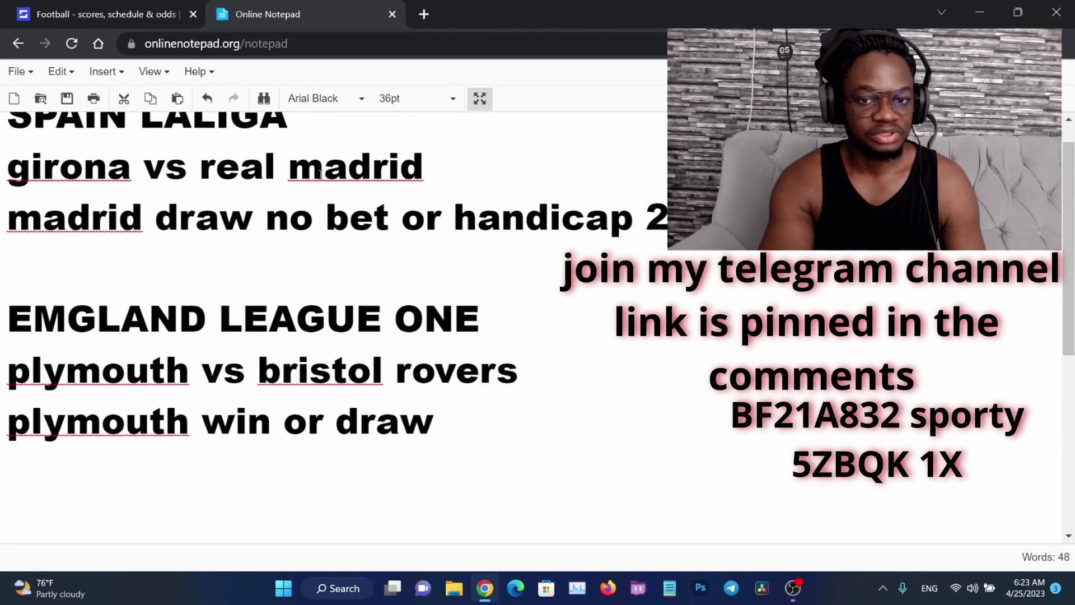
{"action": "scroll", "coordinate": [320, 175], "scroll_direction": "down", "scroll_amount": 1}
{"action": "scroll", "coordinate": [321, 175], "scroll_direction": "down", "scroll_amount": 3}
{"action": "scroll", "coordinate": [320, 174], "scroll_direction": "down", "scroll_amount": 1}
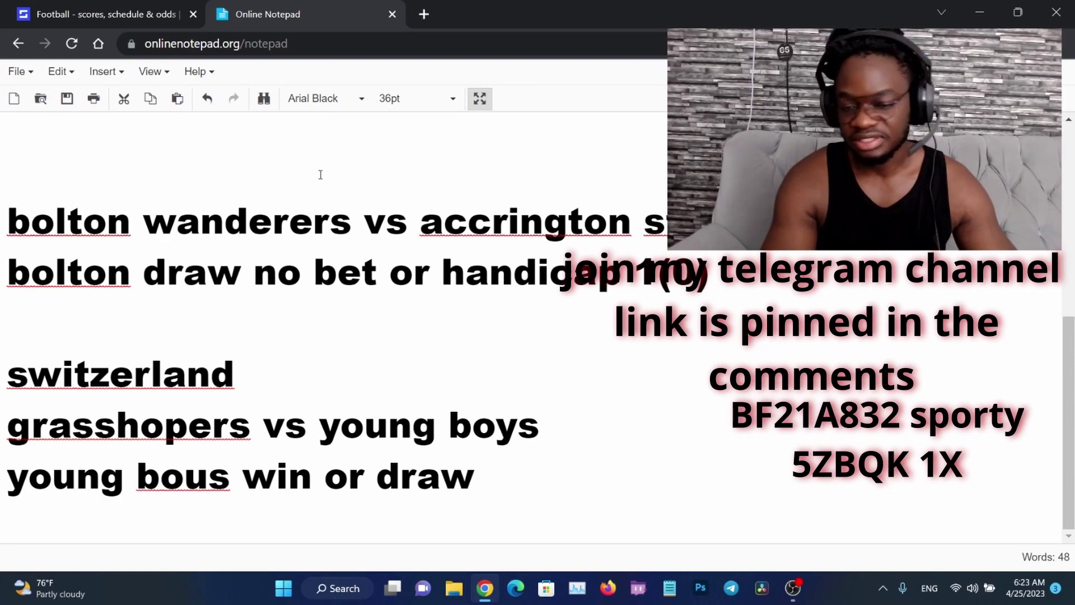
{"action": "scroll", "coordinate": [321, 175], "scroll_direction": "up", "scroll_amount": 5}
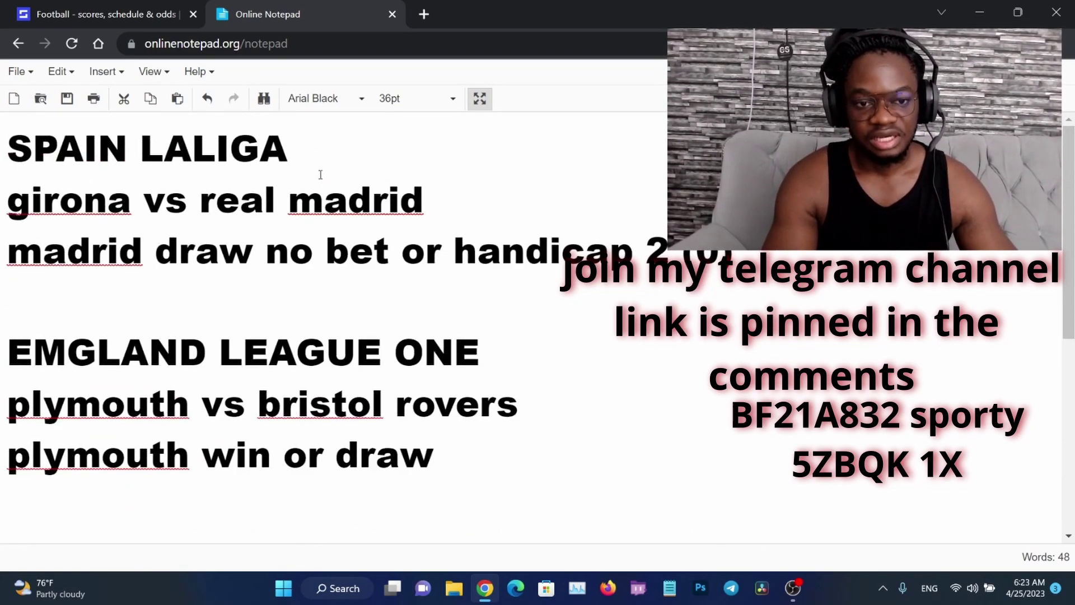